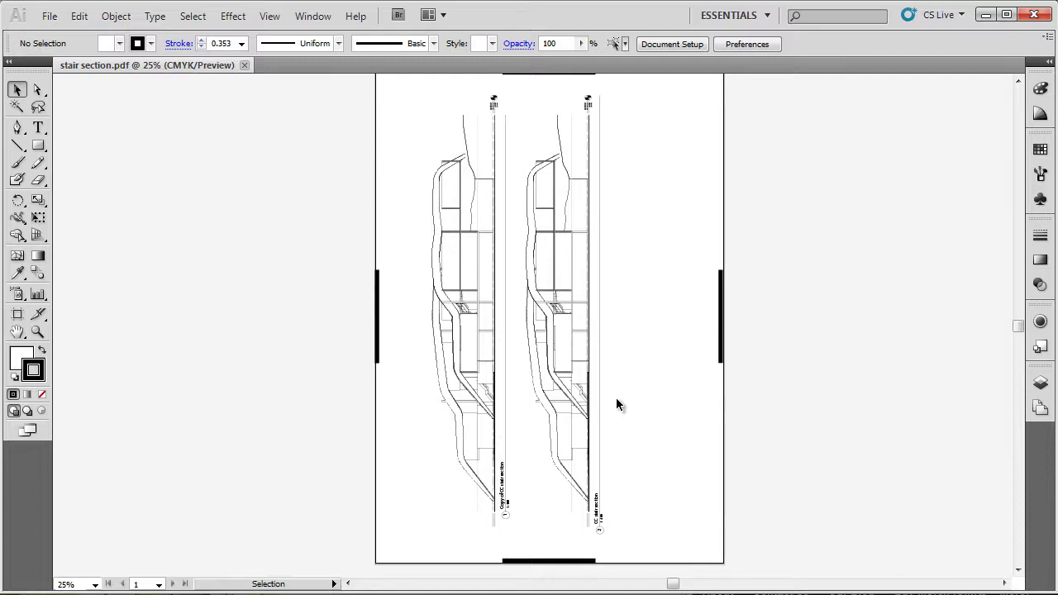
Scroll the page and look through the File menu's commands.
scroll(359, 403, "down", 1)
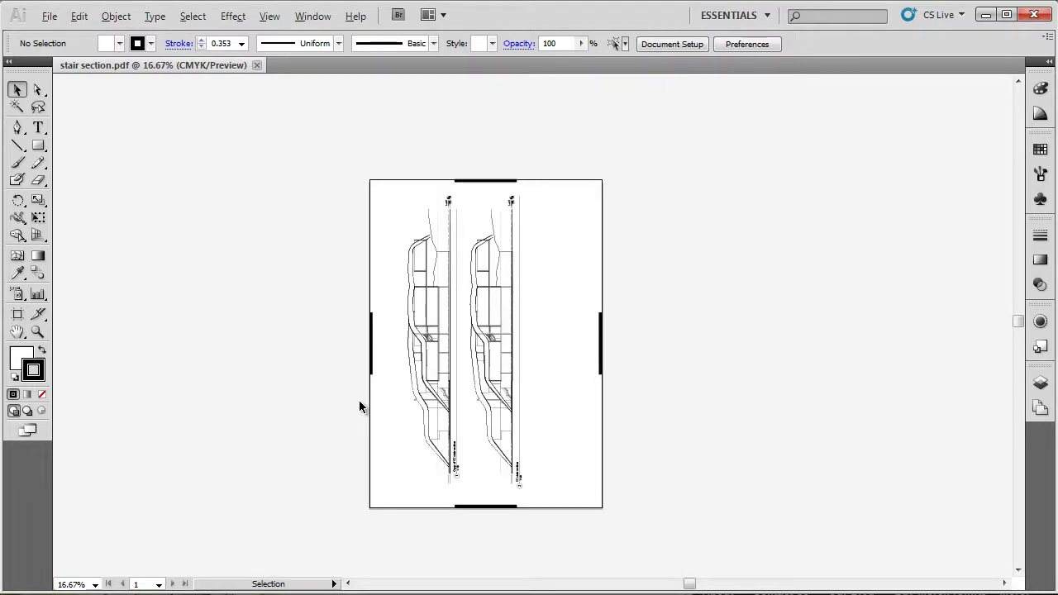
scroll(675, 368, "down", 1)
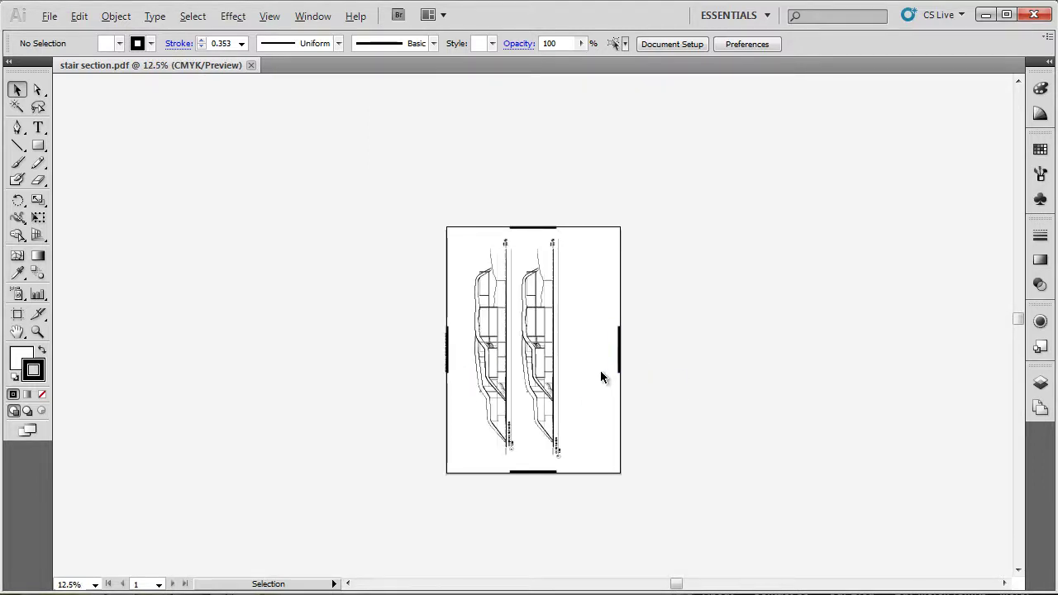
scroll(543, 328, "up", 1)
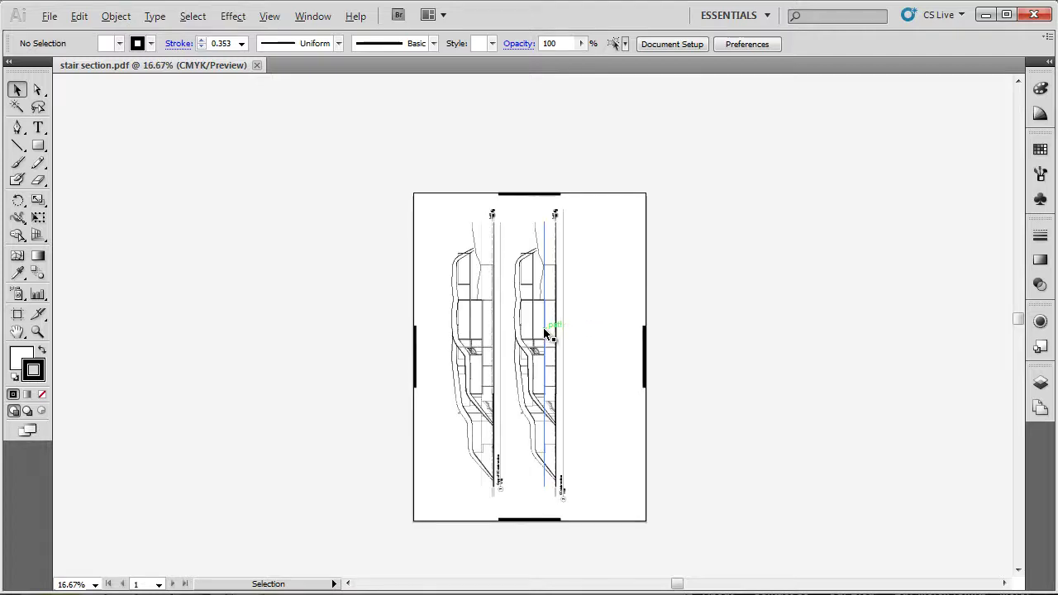
scroll(579, 411, "up", 1)
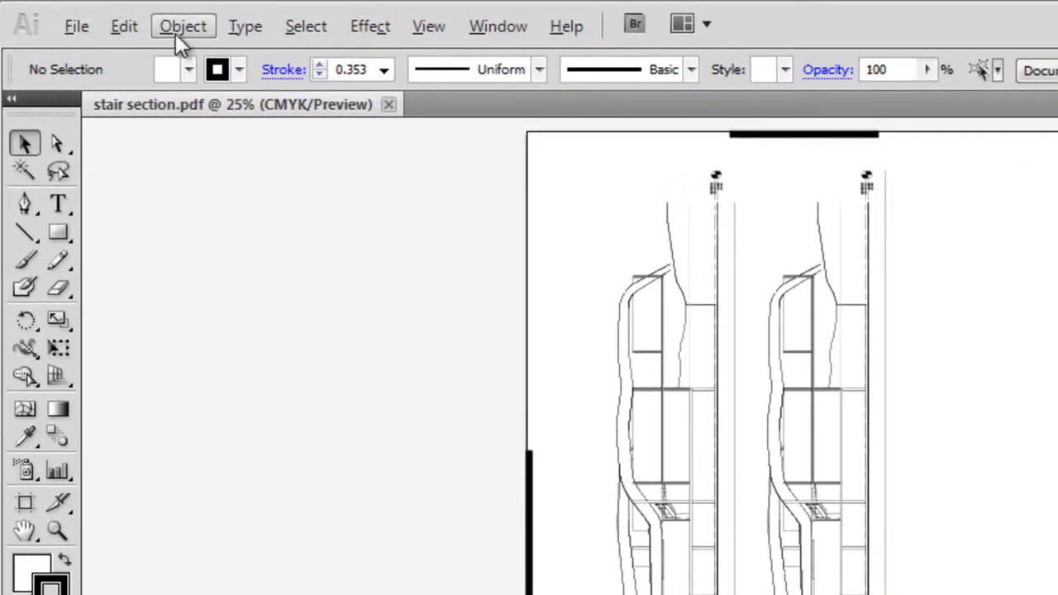
left_click(85, 28)
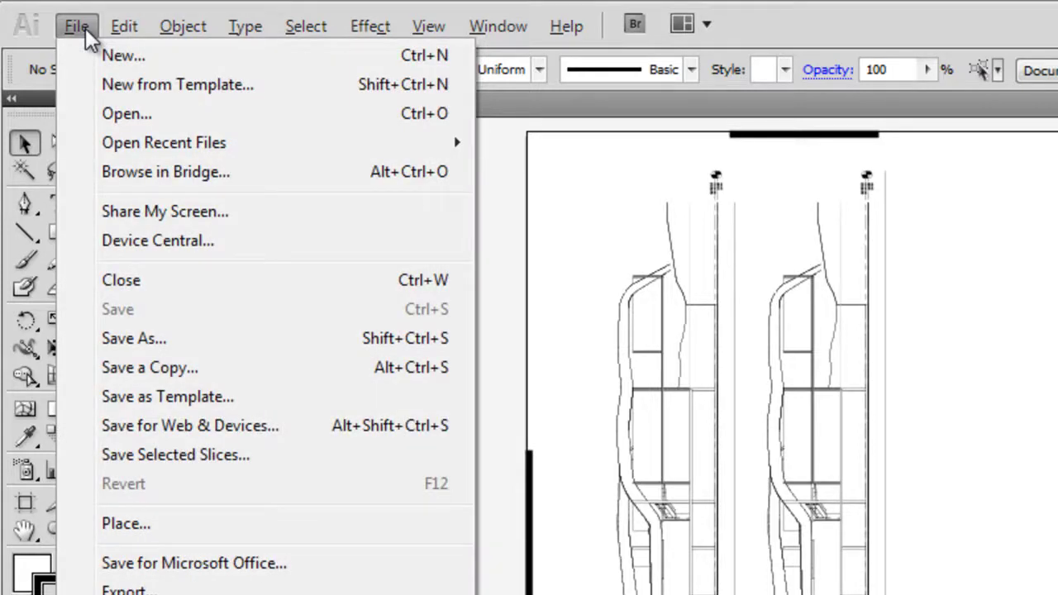
left_click(85, 28)
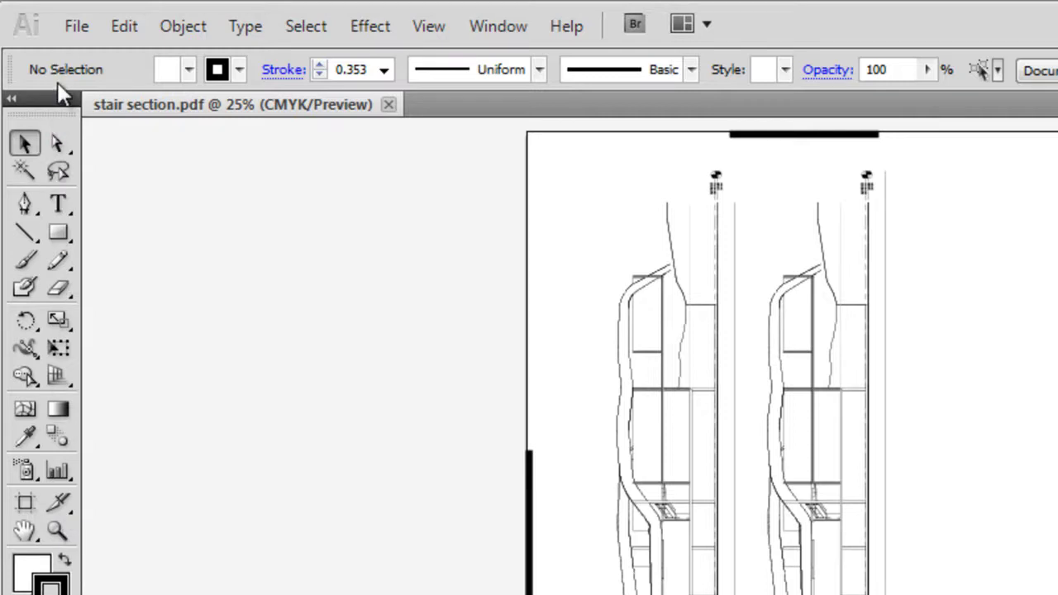
left_click(73, 31)
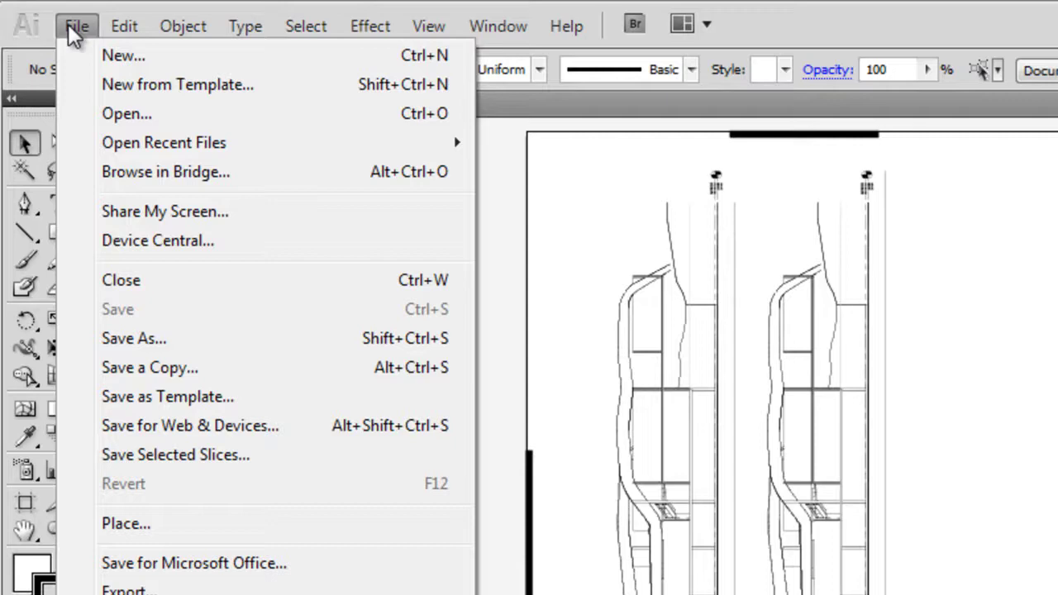
Browse the Effect and Window menus without choosing any command.
mouse_move(169, 25)
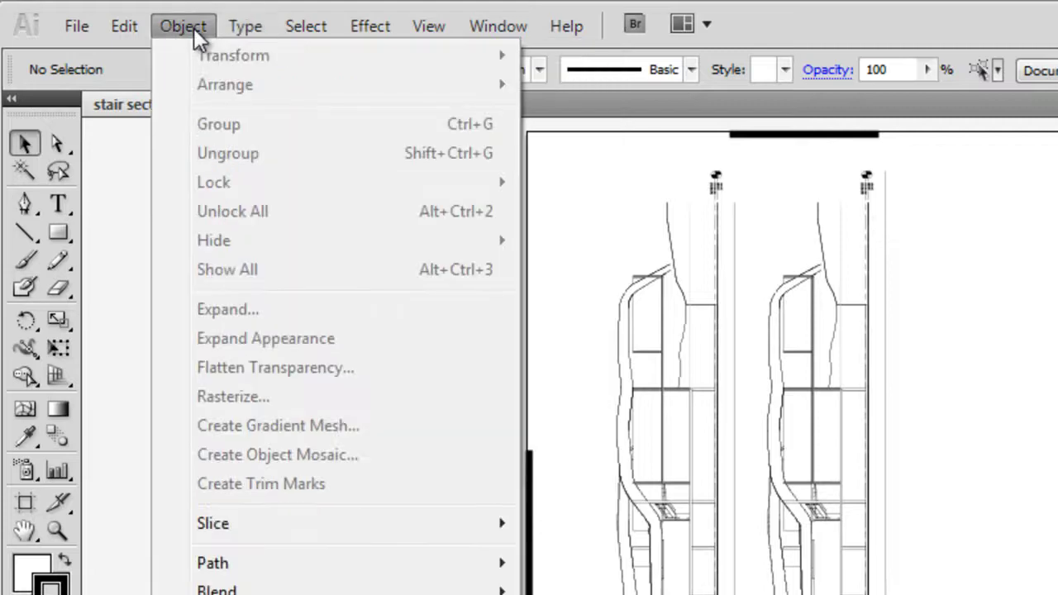
mouse_move(356, 33)
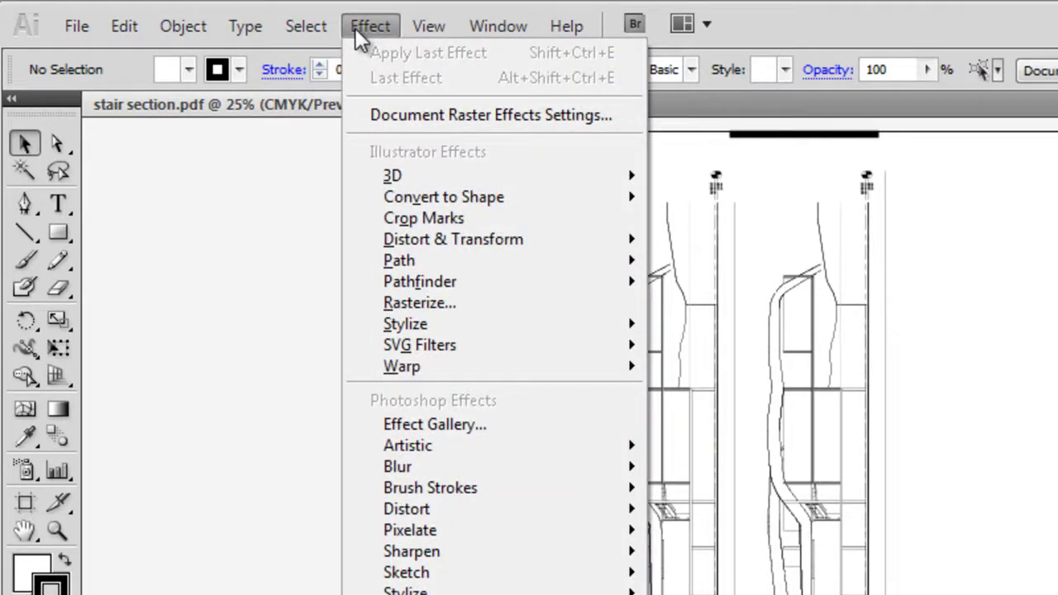
left_click(355, 28)
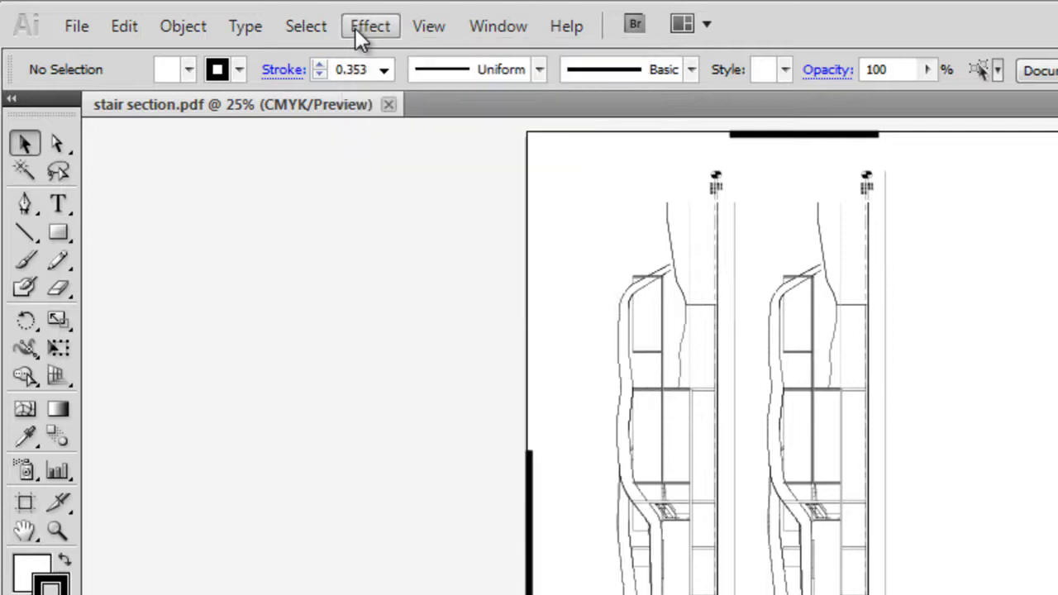
left_click(502, 25)
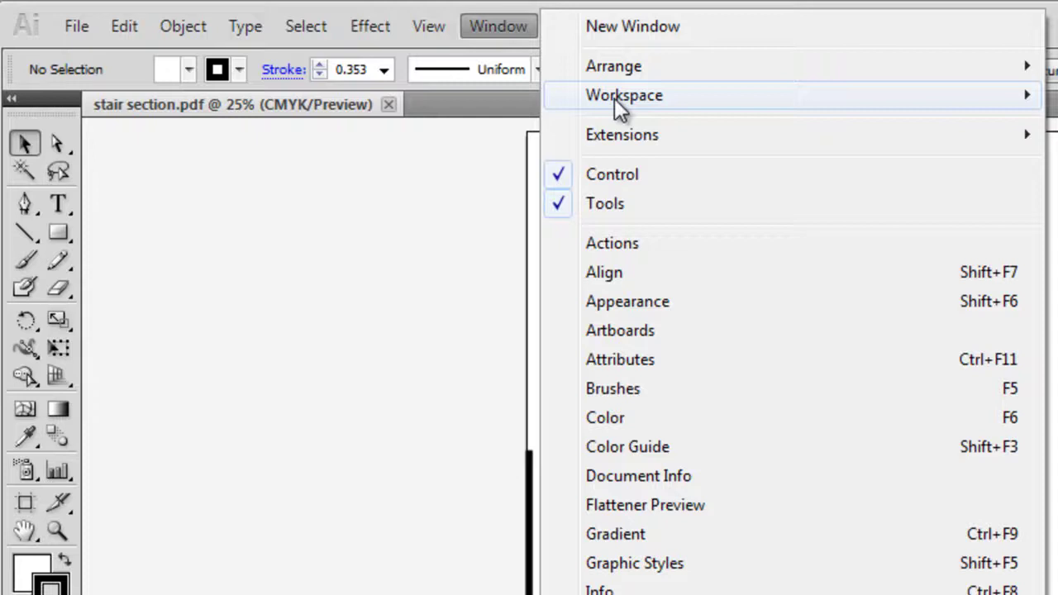
mouse_move(615, 100)
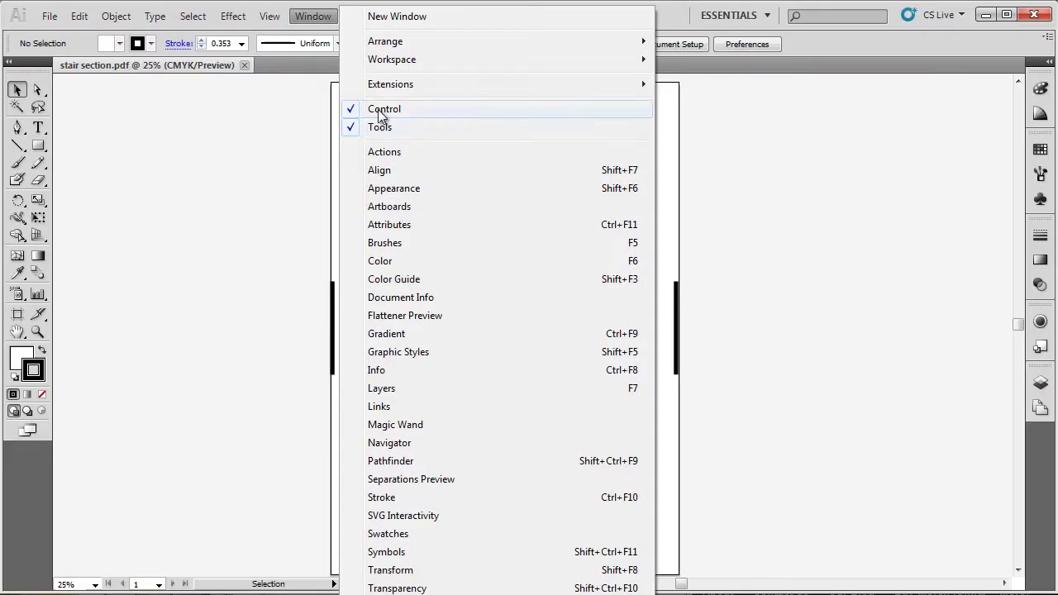
left_click(285, 121)
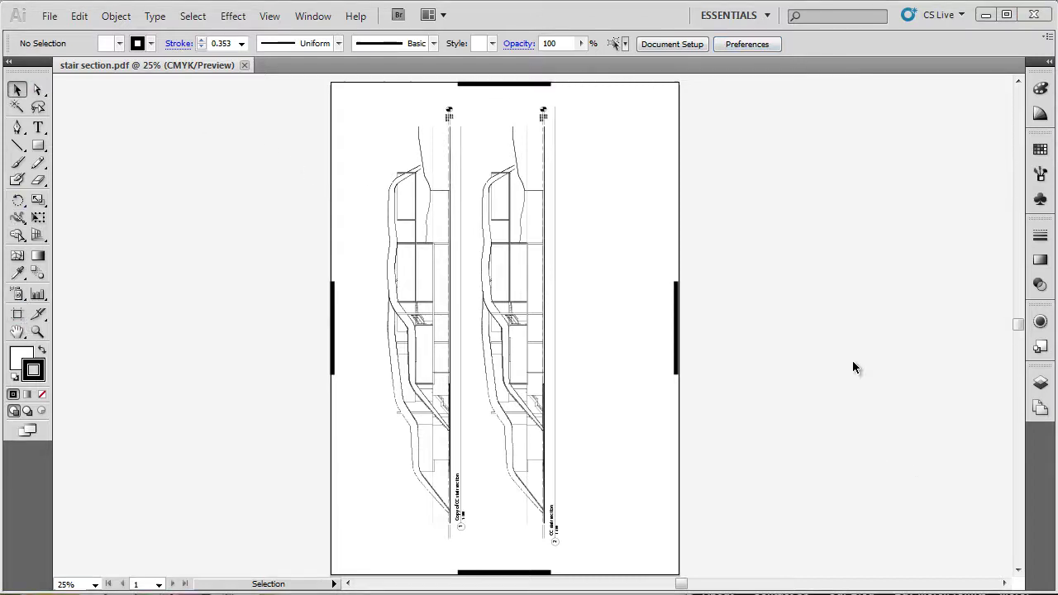
Launch Bridge, then check the workspace list and CS Live services in the application bar.
left_click(398, 16)
left_click(766, 18)
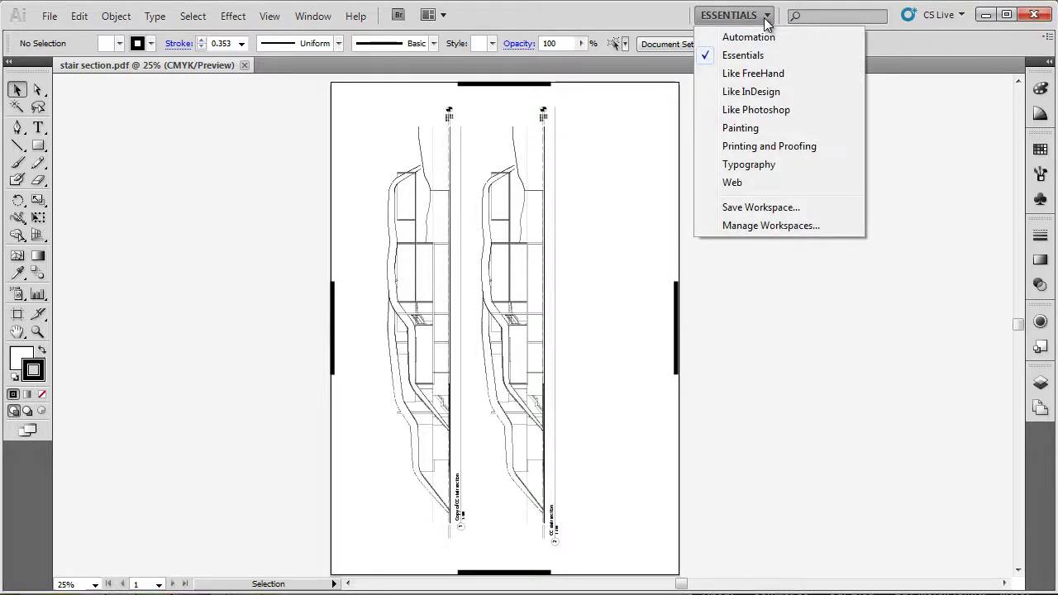
left_click(766, 18)
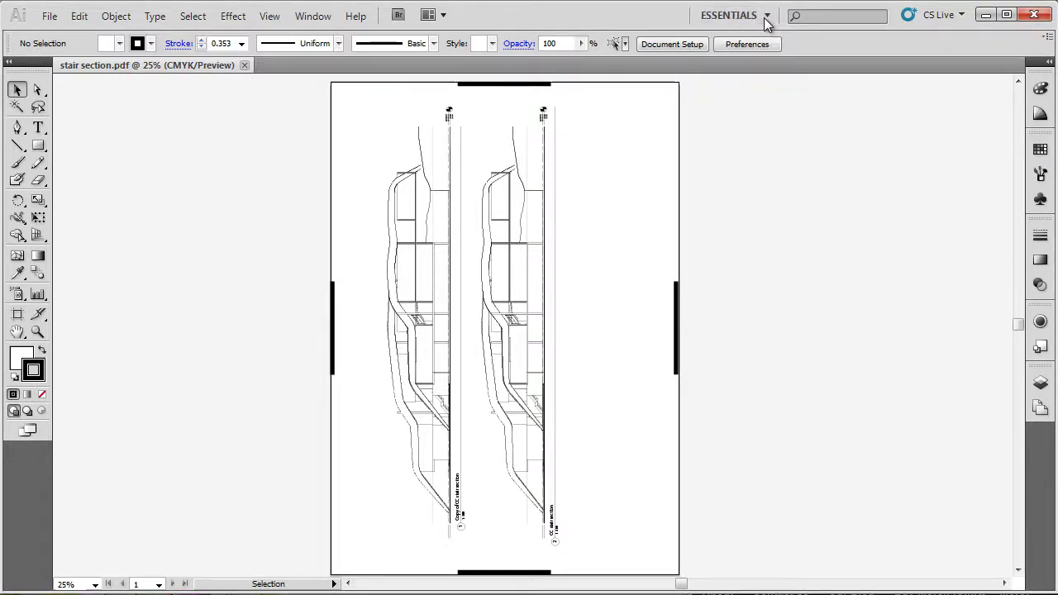
left_click(827, 17)
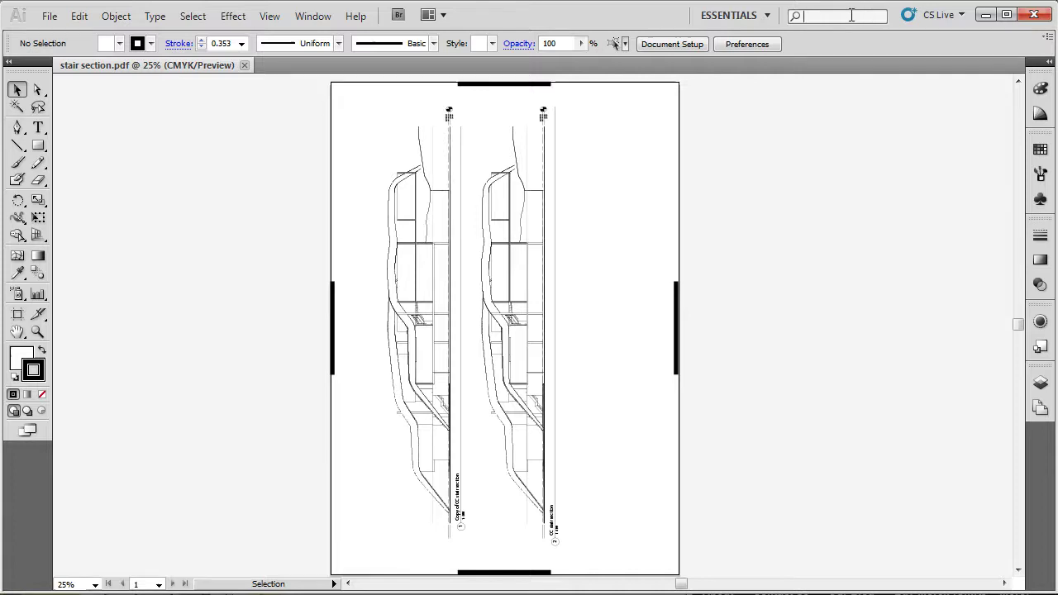
left_click(960, 17)
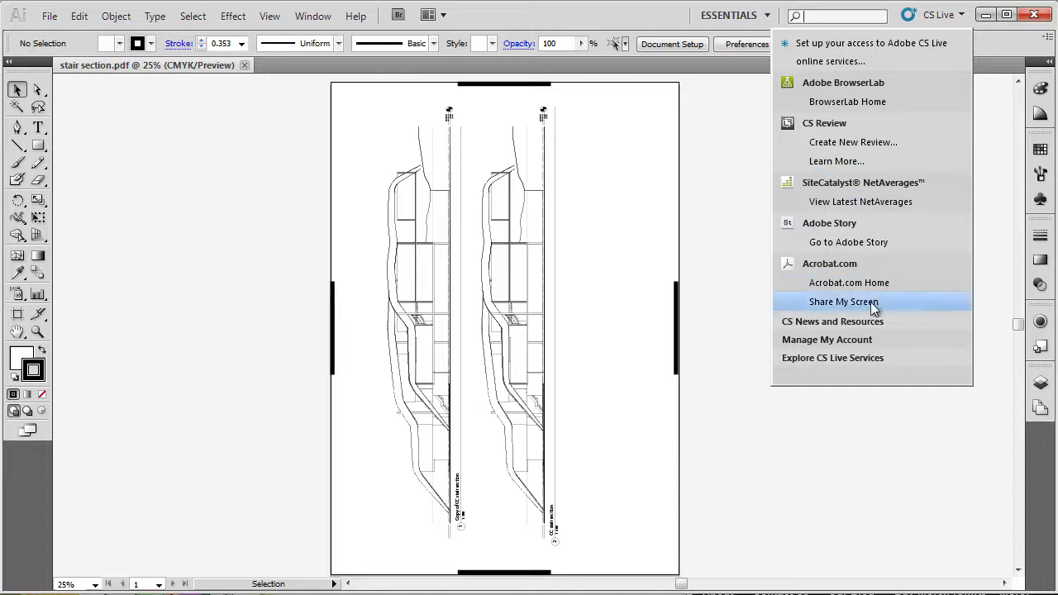
left_click(838, 444)
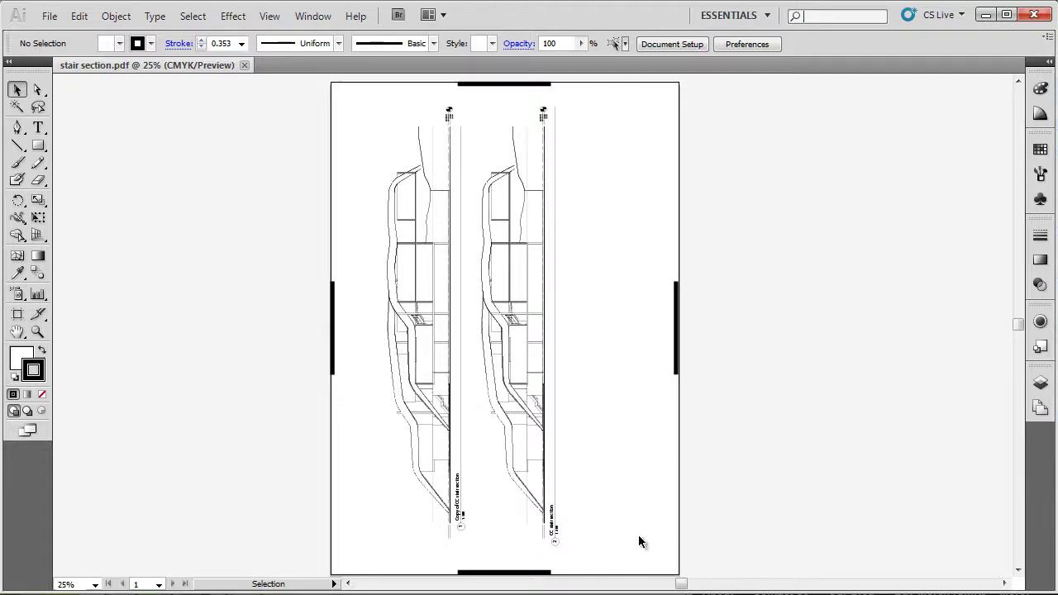
Check the status bar's zoom and artboard lists, then float the Tools panel right of the page.
left_click(96, 585)
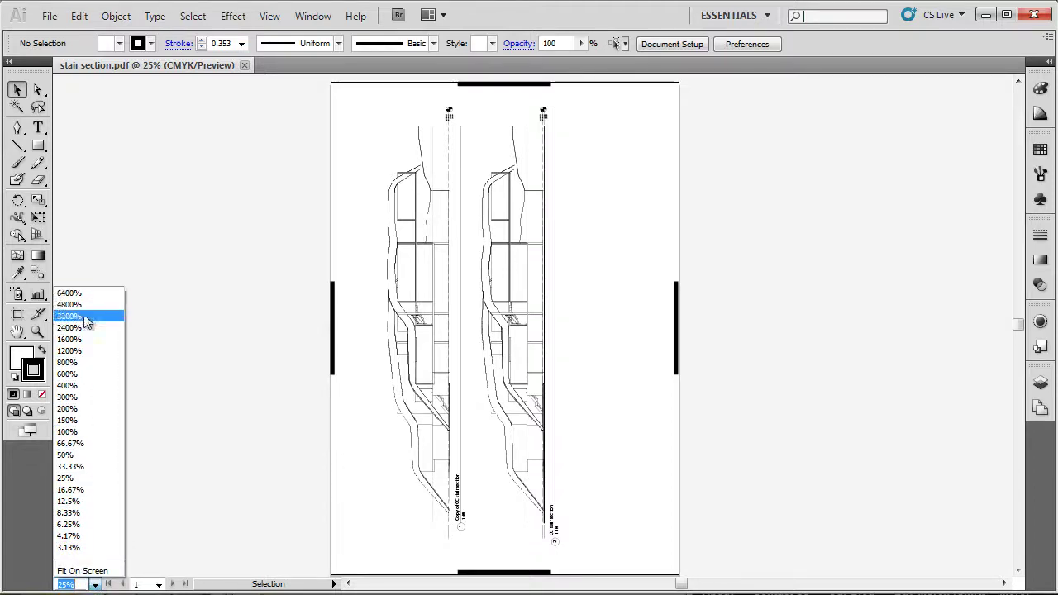
left_click(135, 437)
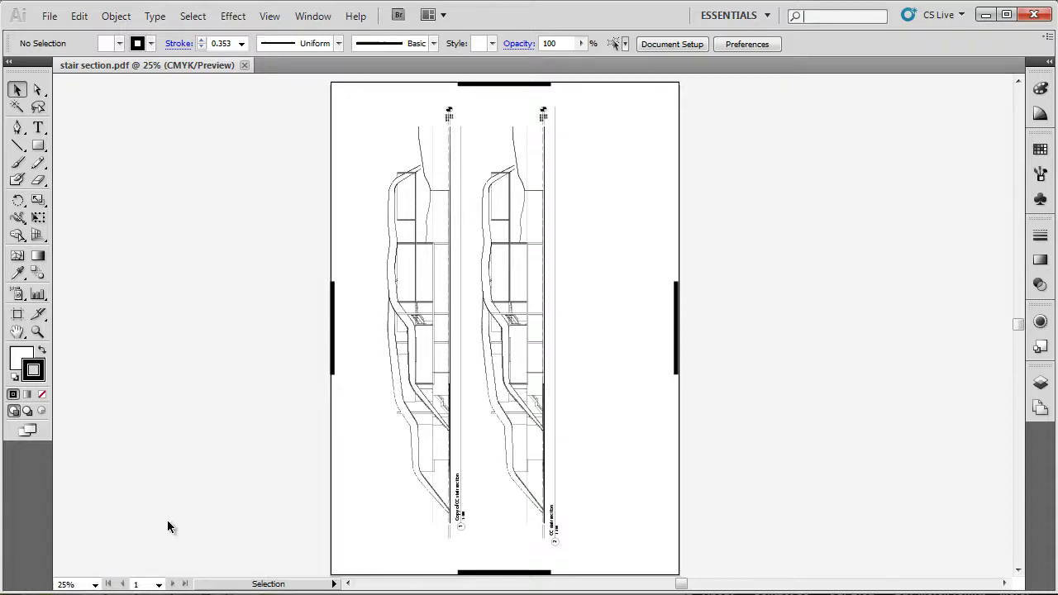
left_click(159, 585)
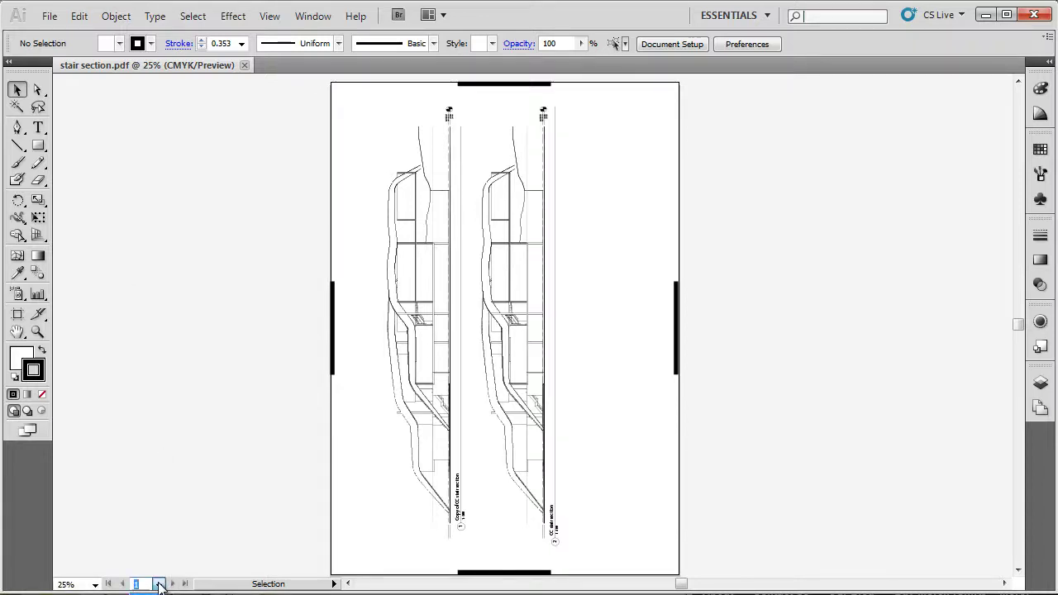
left_click(159, 584)
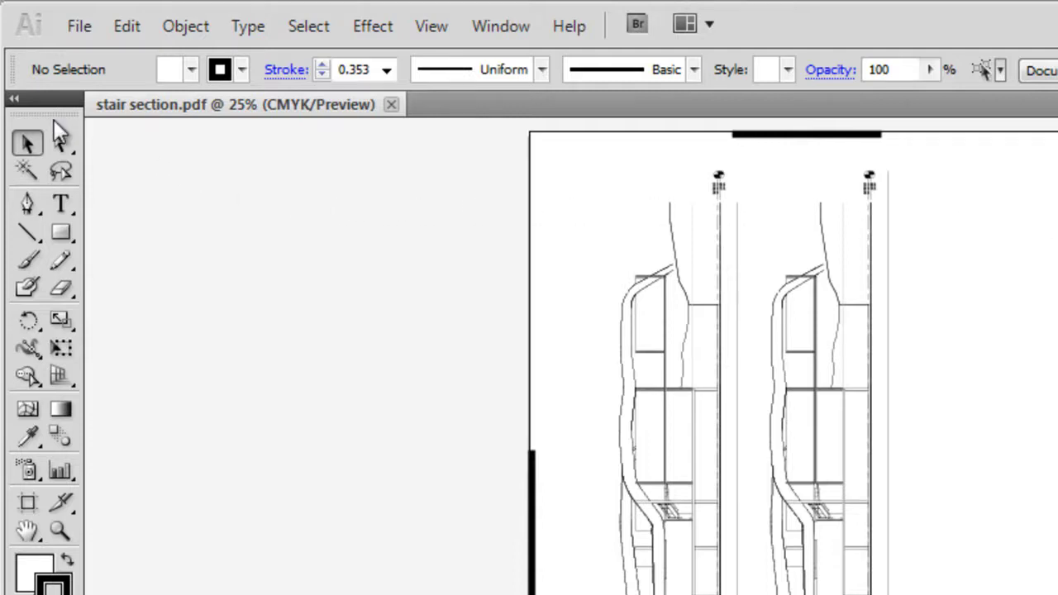
left_click_drag(44, 112, 338, 244)
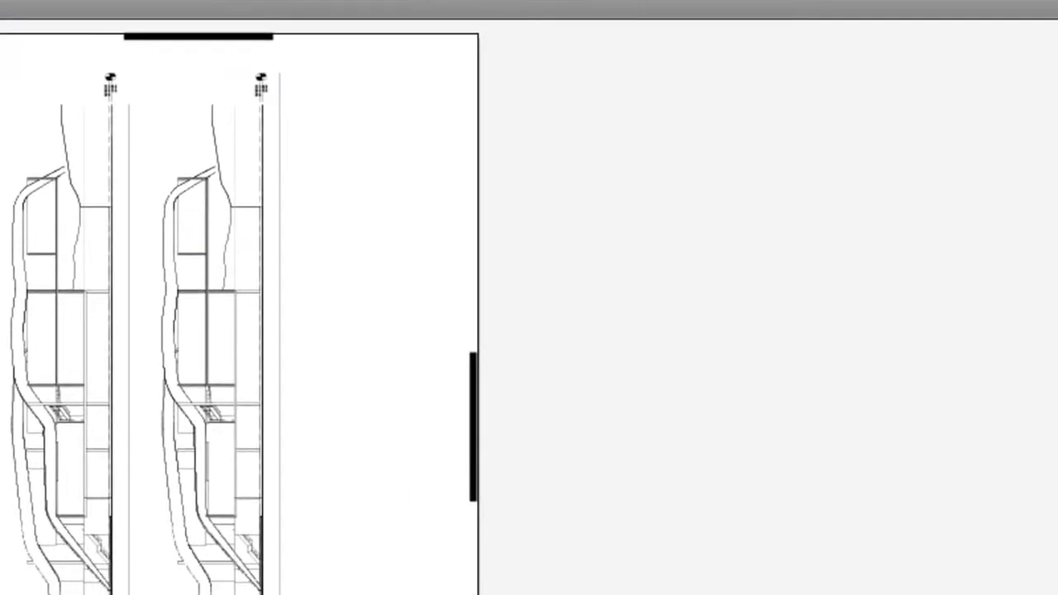
left_click_drag(246, 74, 715, 125)
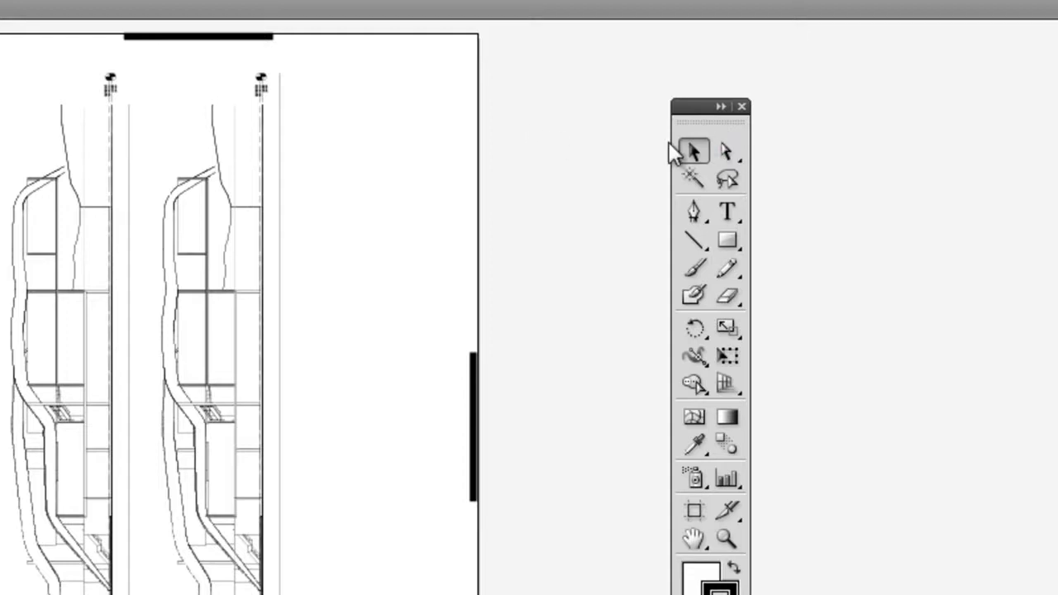
Show the Align panel from the Window menu and move its group over the page, viewing the Transform, Align and Pathfinder tabs.
left_click(0, 0)
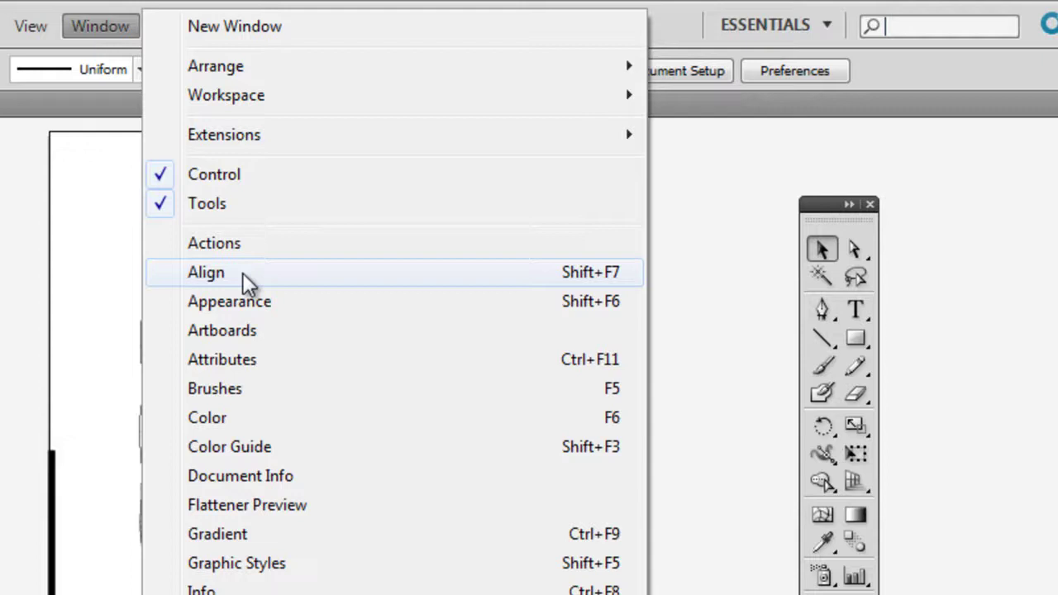
left_click(246, 275)
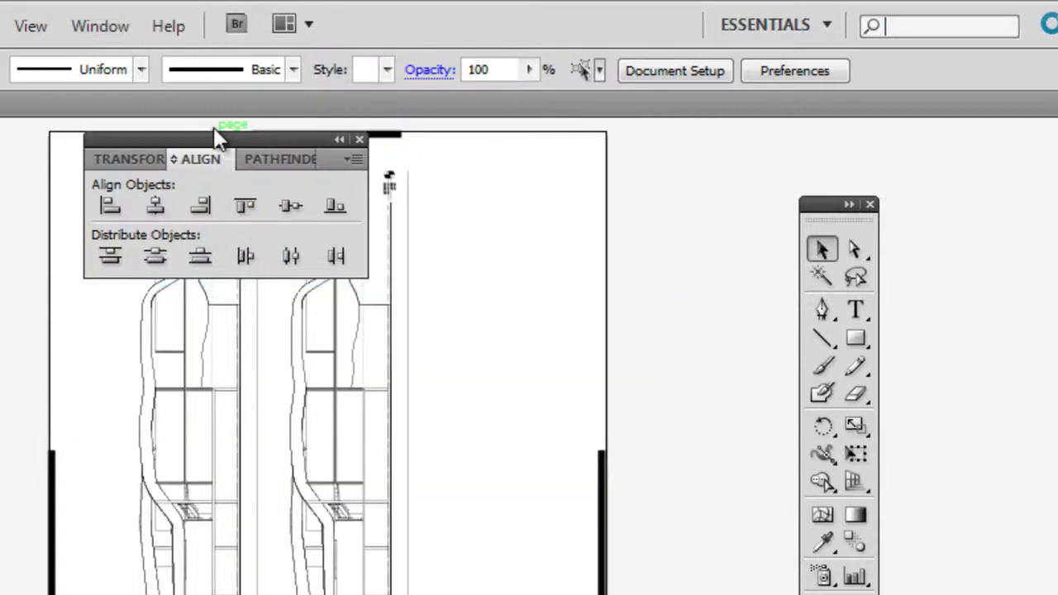
left_click_drag(213, 135, 527, 373)
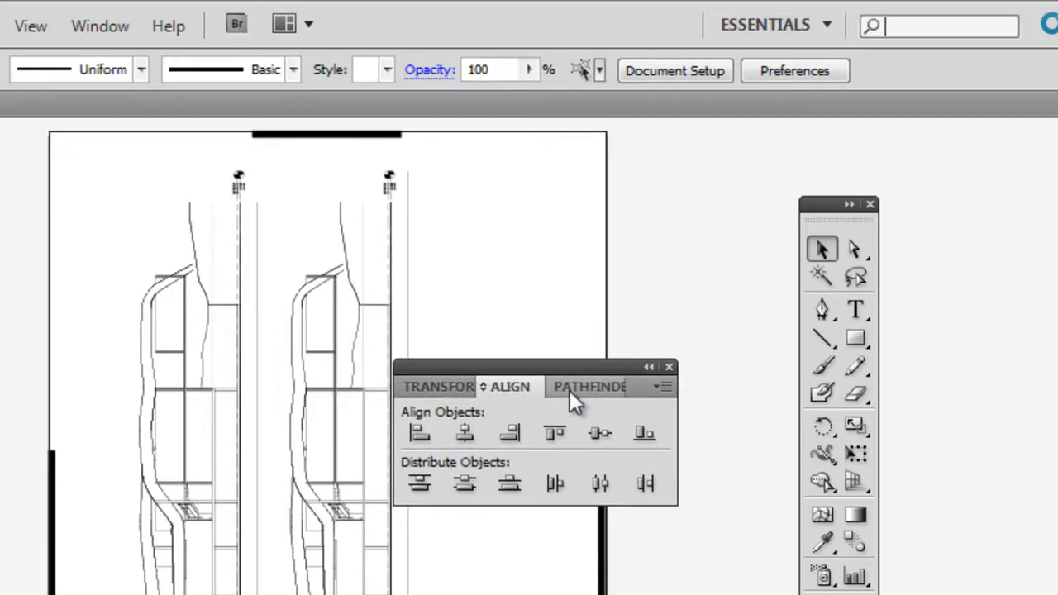
left_click(439, 390)
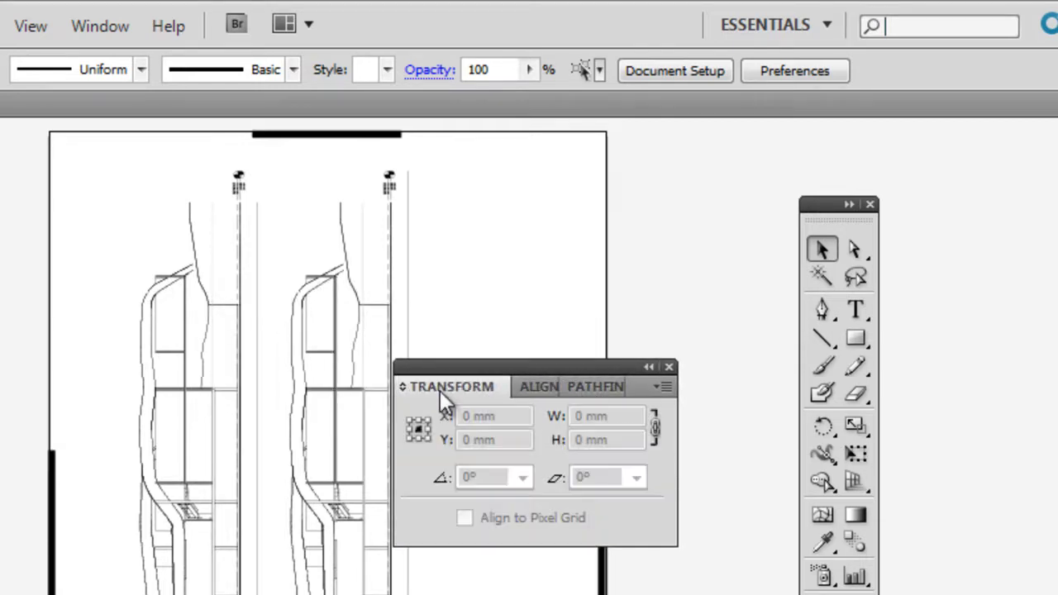
left_click(530, 390)
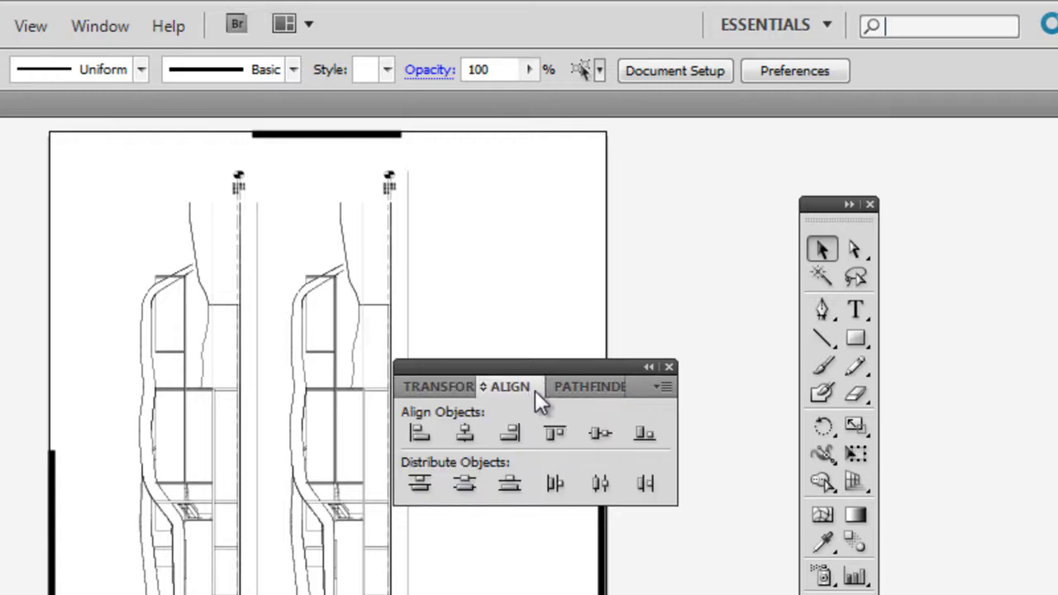
left_click(572, 390)
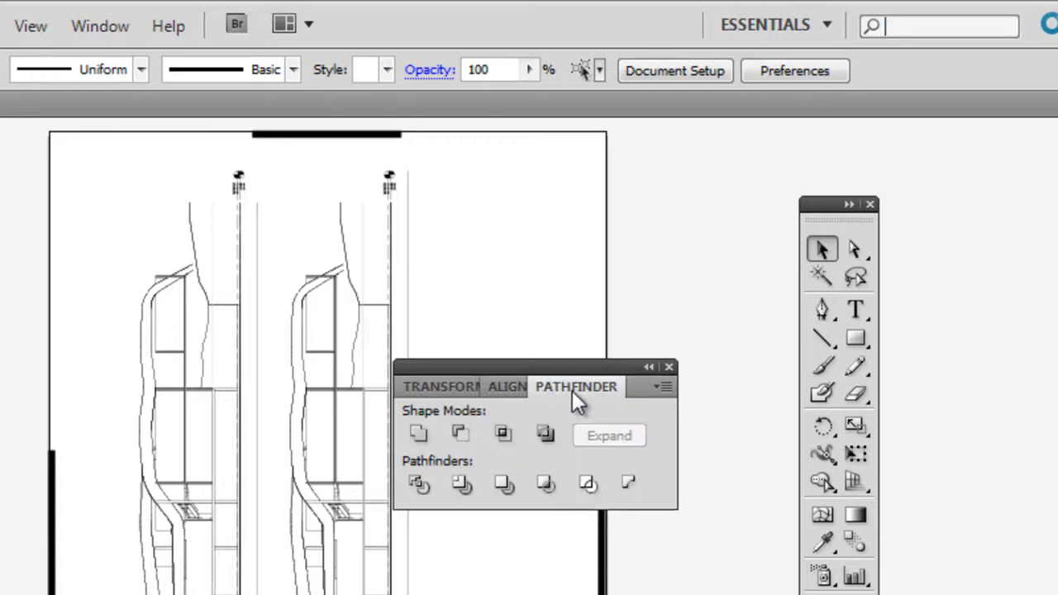
Return the group to Transform, hide and restore panels with Shift+Tab, and move it beside the Tools panel.
left_click(497, 383)
left_click(442, 384)
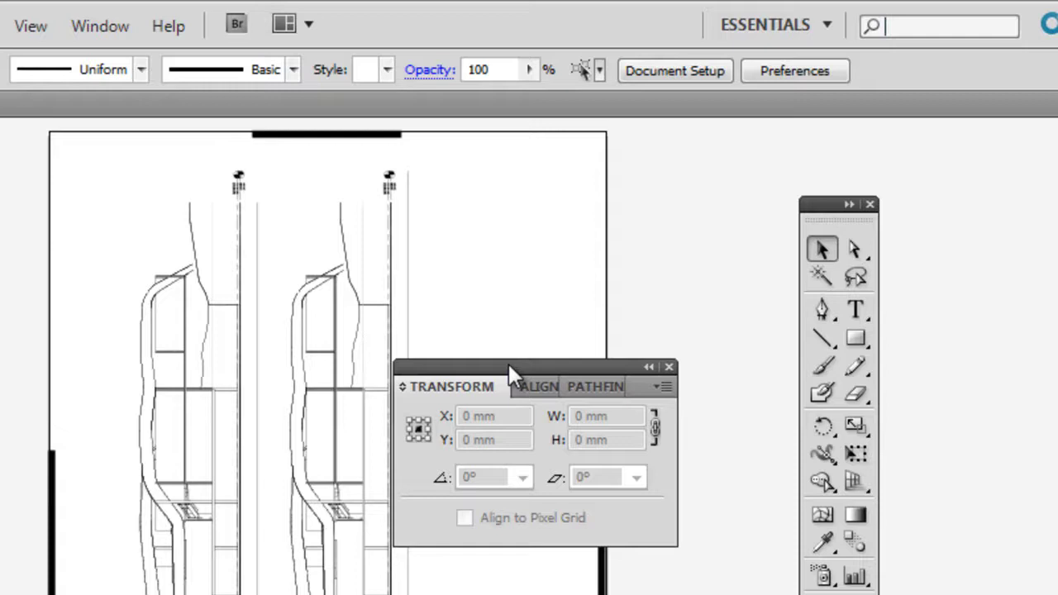
key("shift+Tab")
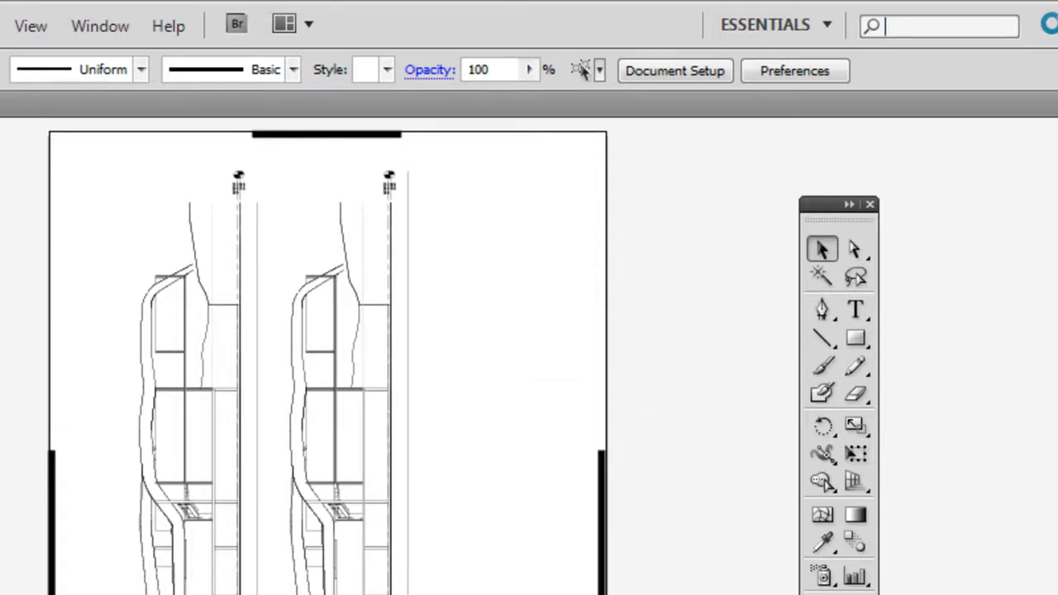
key("shift+Tab")
left_click_drag(567, 423, 615, 156)
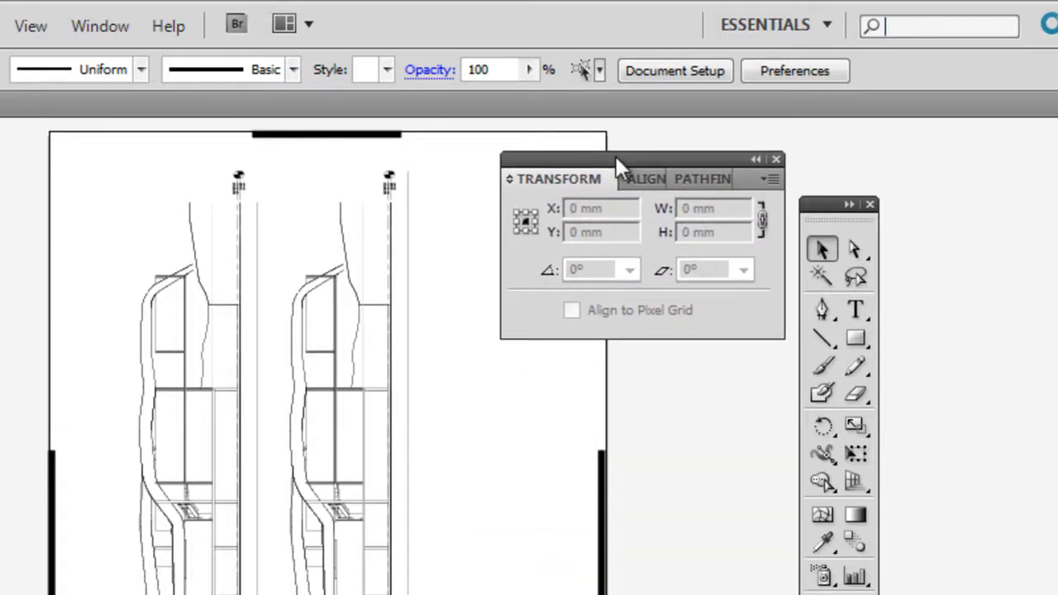
left_click_drag(821, 209, 767, 198)
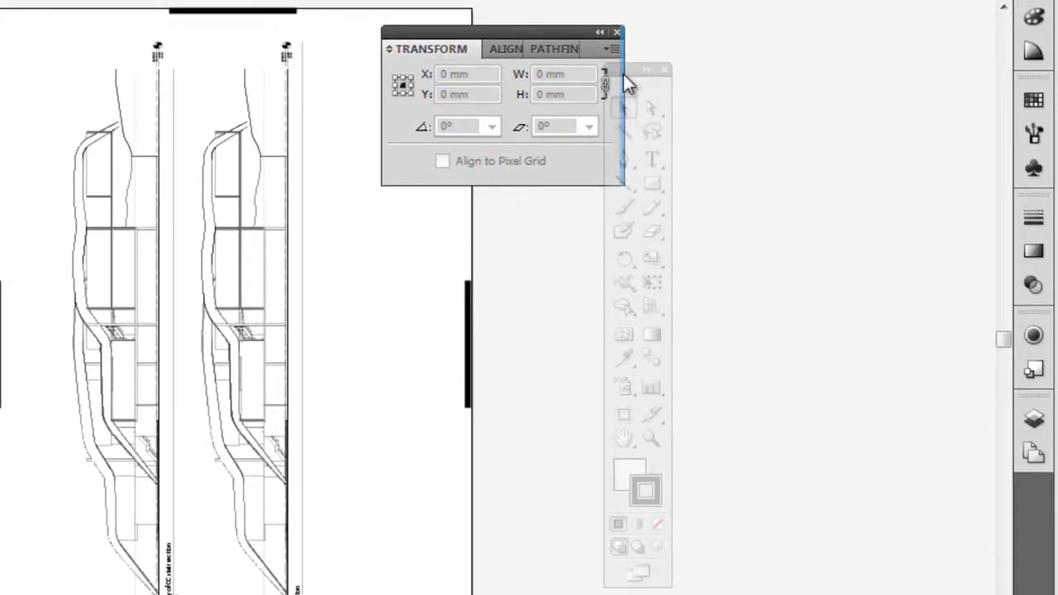
Attach the Tools panel to the Transform group's edge and move the joined panels right.
mouse_move(623, 74)
left_mouse_down()
mouse_move(602, 179)
mouse_move(515, 196)
mouse_move(402, 196)
mouse_move(533, 186)
mouse_move(587, 195)
mouse_move(568, 196)
mouse_move(640, 134)
mouse_move(605, 96)
mouse_move(615, 89)
left_mouse_up()
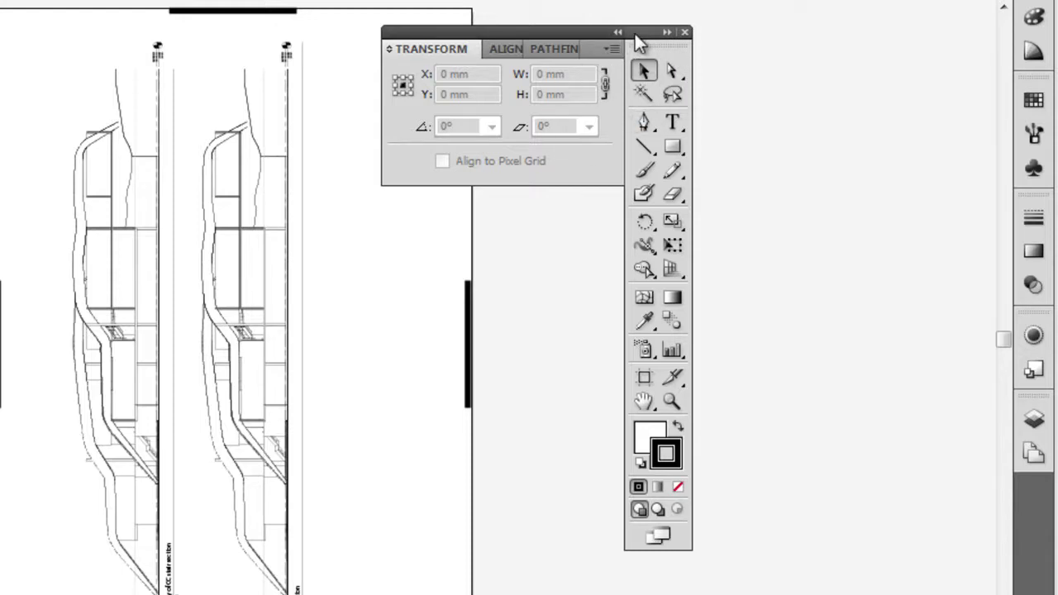
left_click_drag(638, 33, 771, 67)
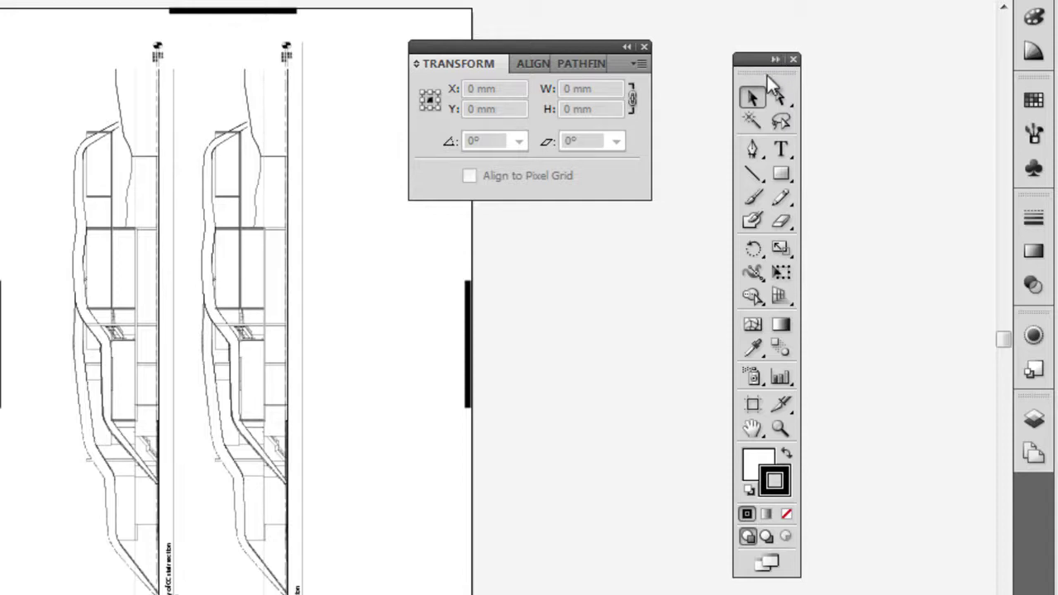
Close the Transform panel group and collapse the Tools panel to a single column.
left_click(645, 46)
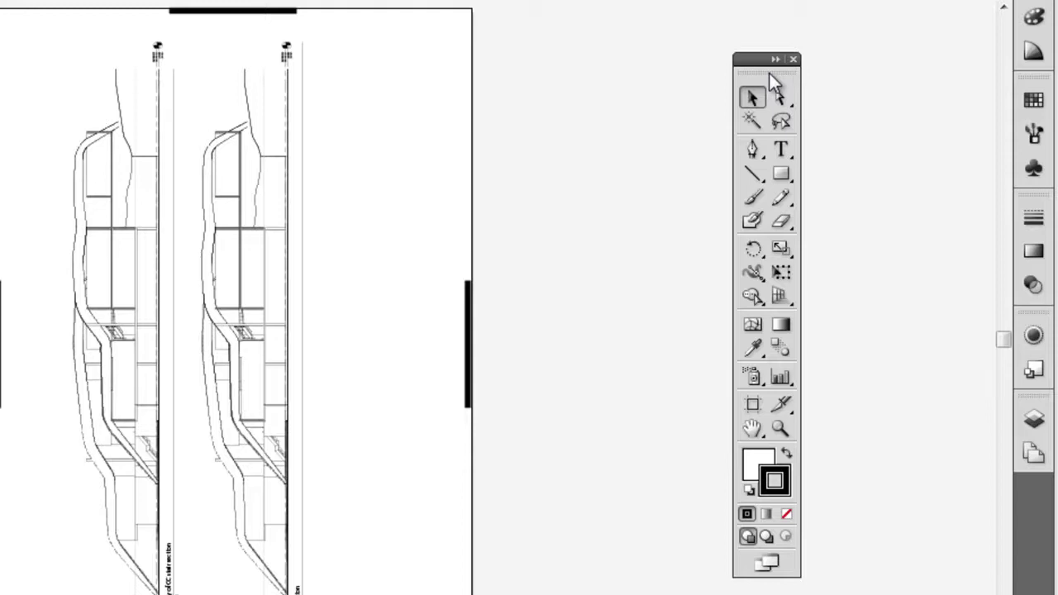
left_click_drag(768, 72, 671, 56)
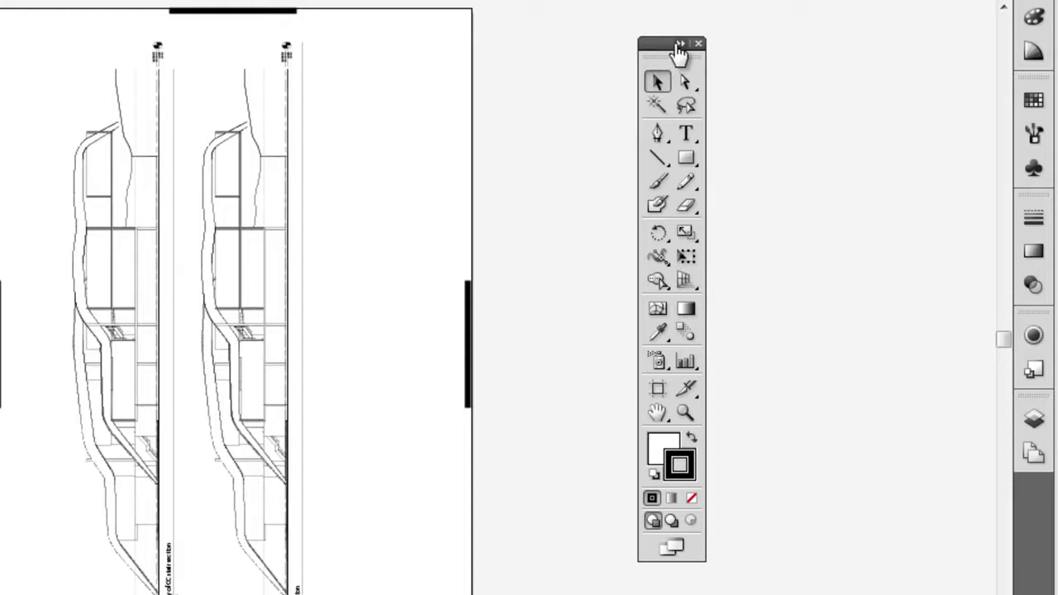
left_click(680, 44)
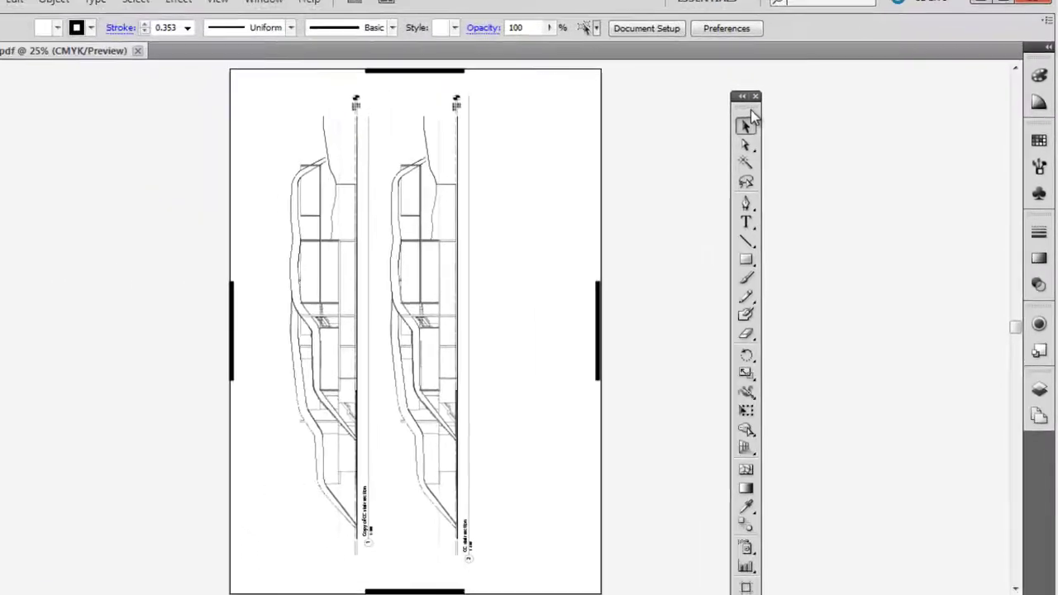
Dock the Tools panel against the left window edge and expand it to two columns.
left_click_drag(656, 56, 693, 92)
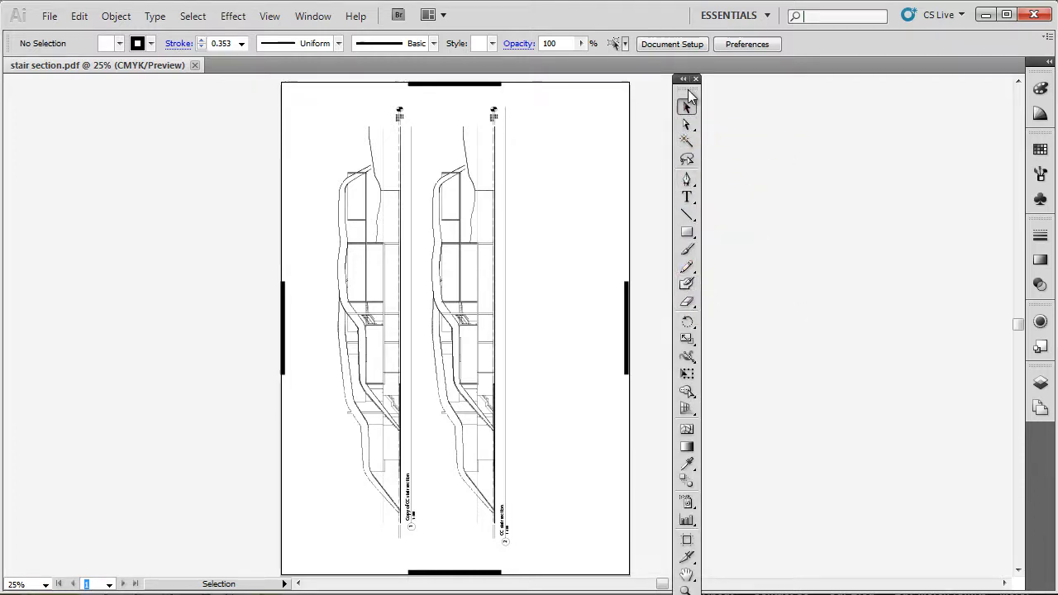
left_click_drag(687, 80, 13, 126)
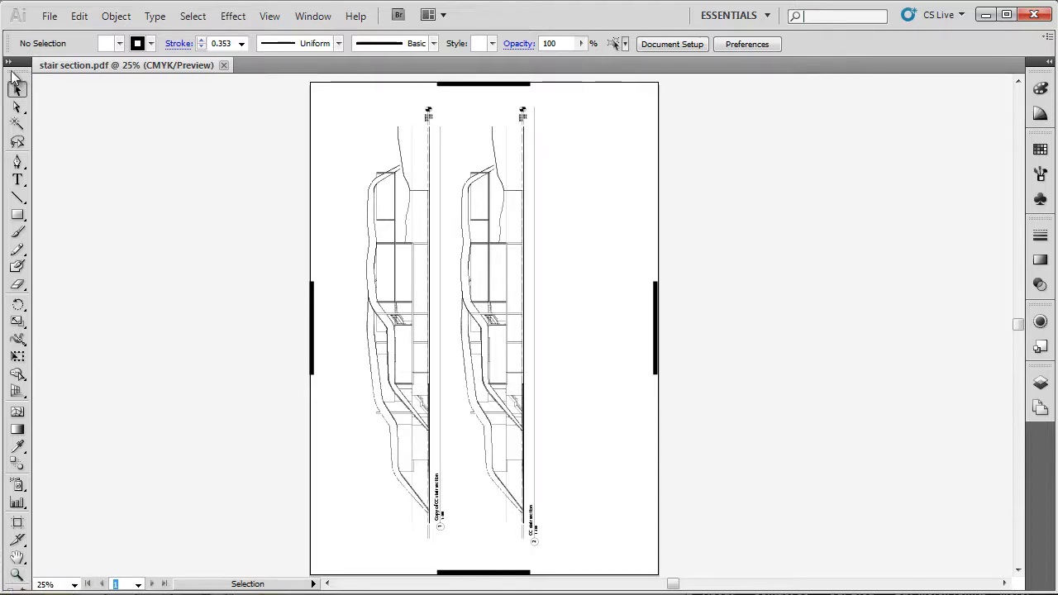
mouse_move(17, 74)
left_mouse_down()
mouse_move(199, 162)
mouse_move(17, 74)
left_mouse_up()
left_click(199, 146)
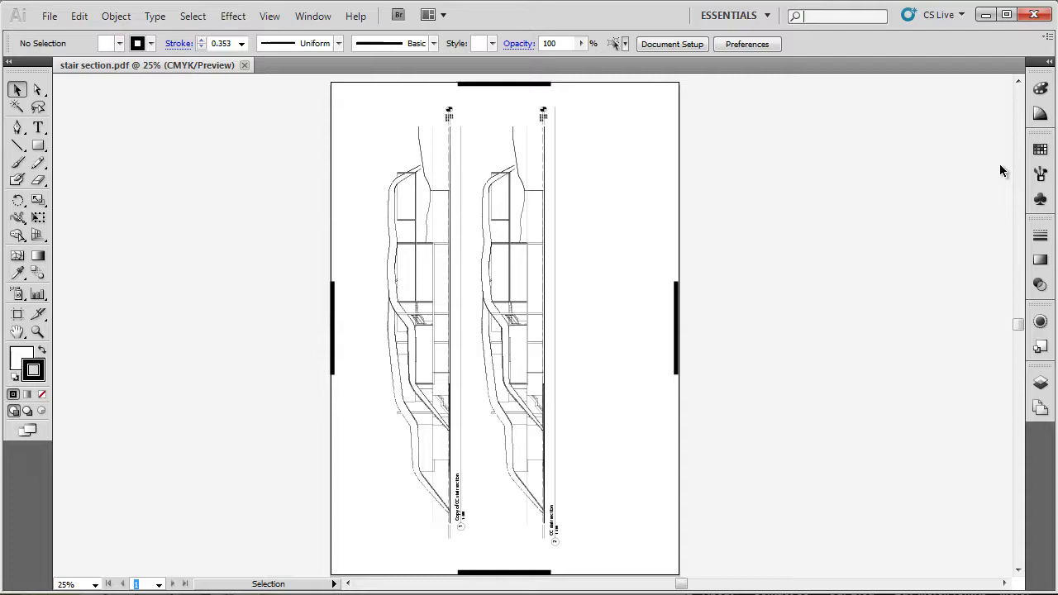
Keep the Essentials workspace, then open the Transparency panel and collapse it back into the dock.
left_click(735, 21)
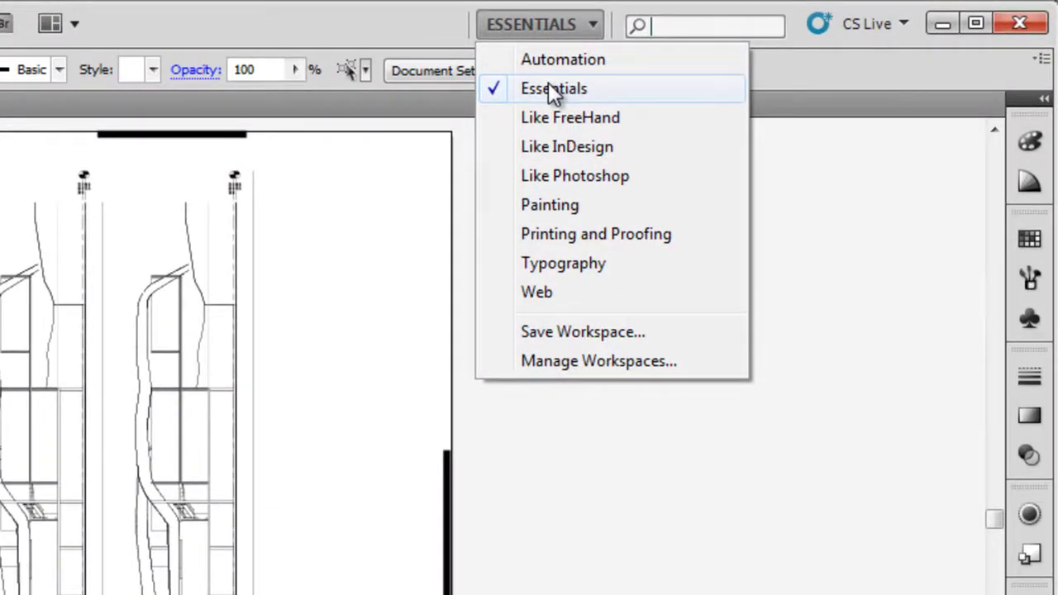
left_click(877, 221)
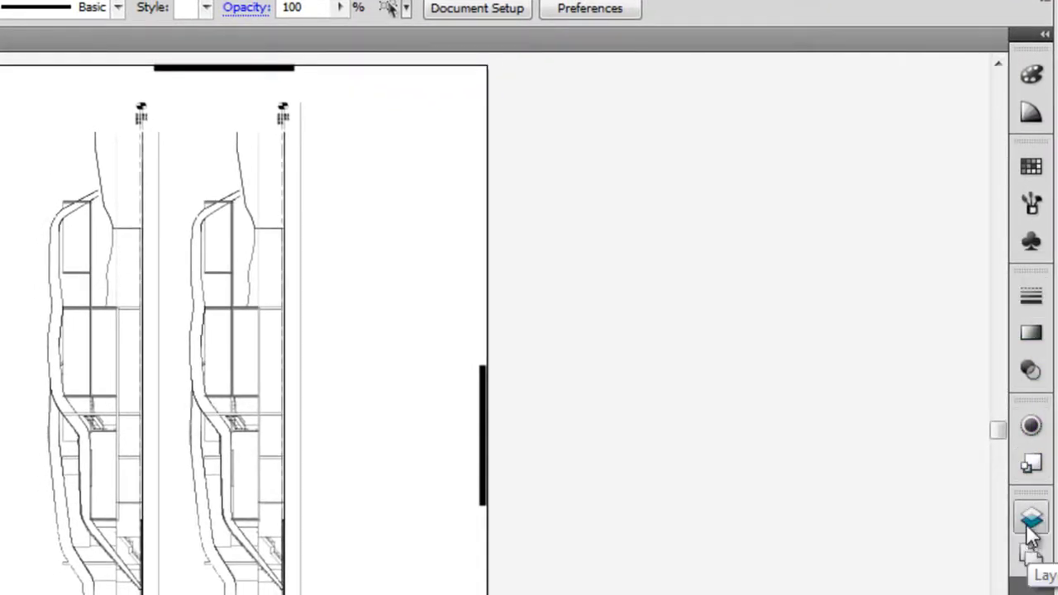
left_click(1031, 378)
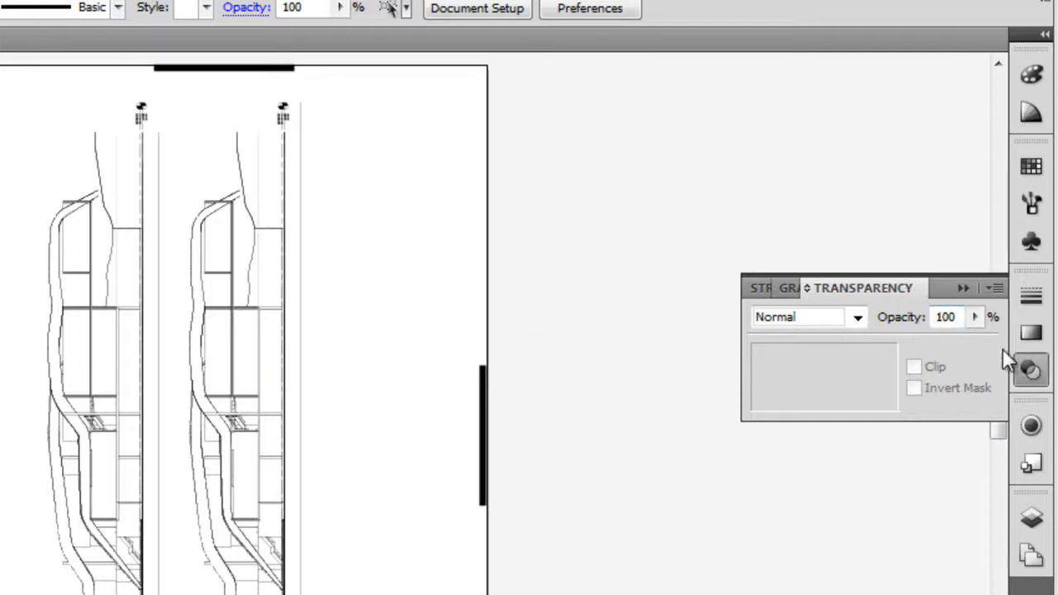
left_click(1028, 371)
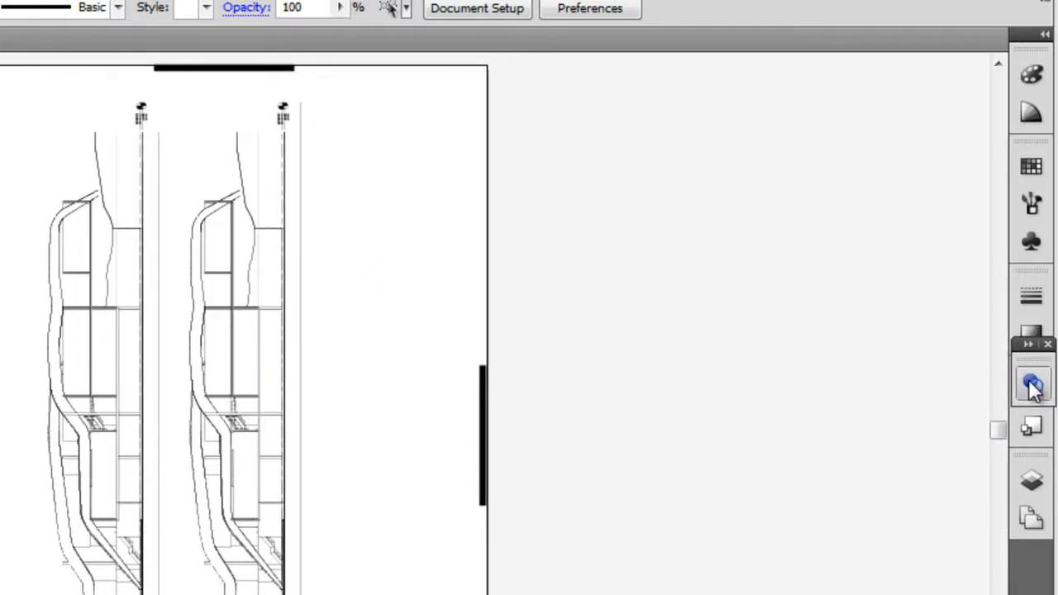
Move the Transparency icon into its own dock group and toggle that panel open and closed.
left_click_drag(1030, 380, 1029, 405)
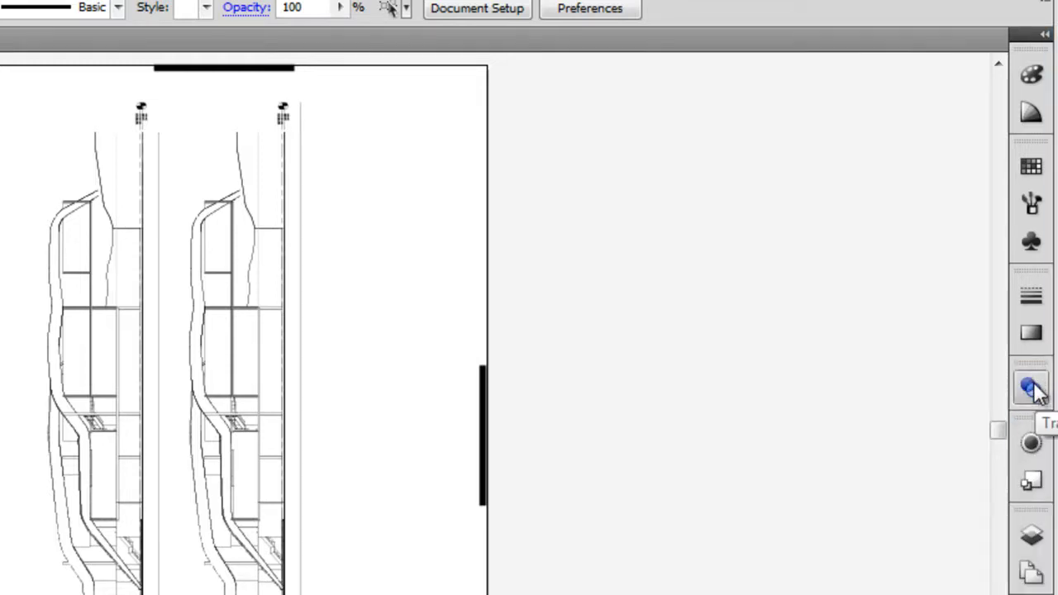
left_click(1037, 394)
left_click(1034, 388)
left_click(1034, 389)
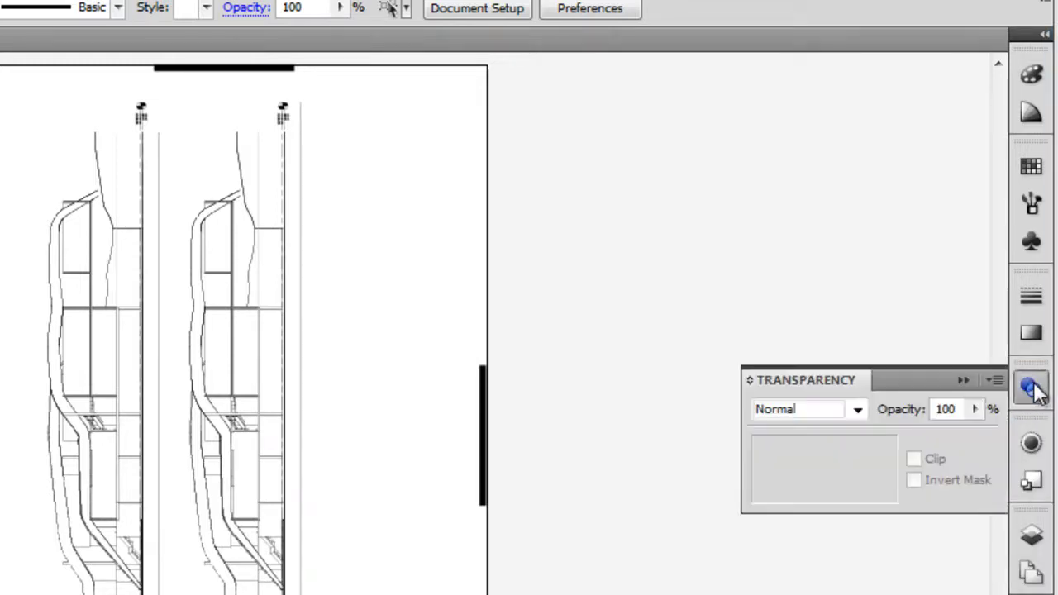
left_click(1034, 392)
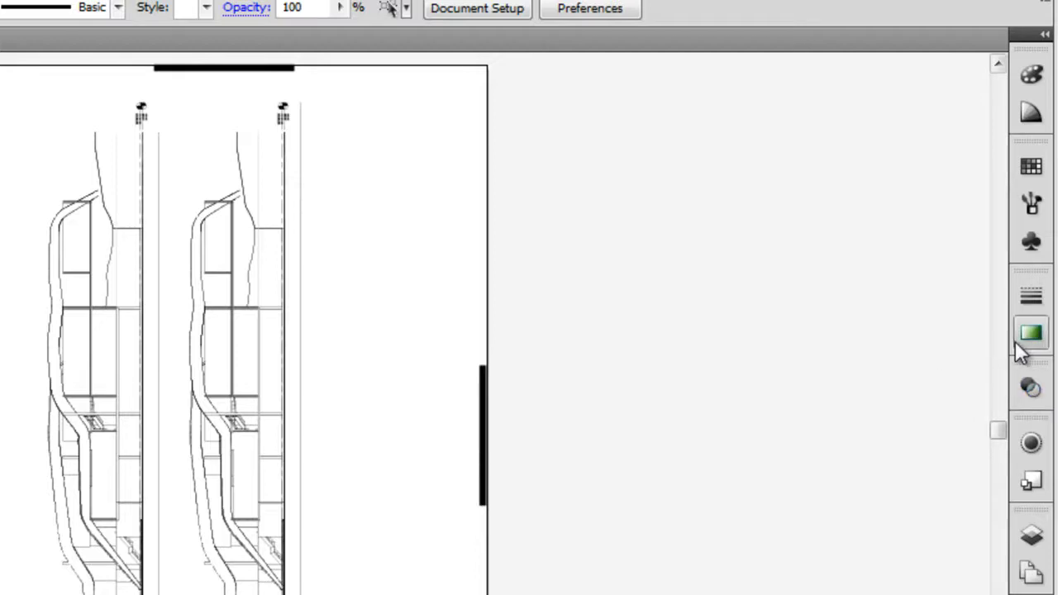
Open the Gradient, Brushes, Color and Transparency dock panels in turn, ending on Stroke and its Gradient tab.
left_click(1029, 345)
left_click(1032, 207)
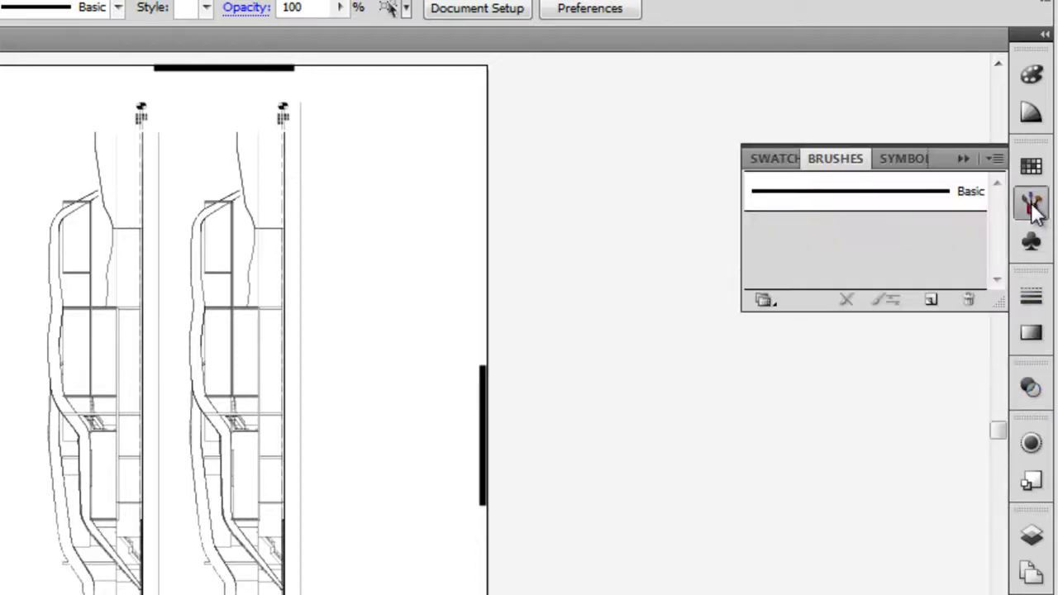
left_click(1032, 116)
left_click(1031, 76)
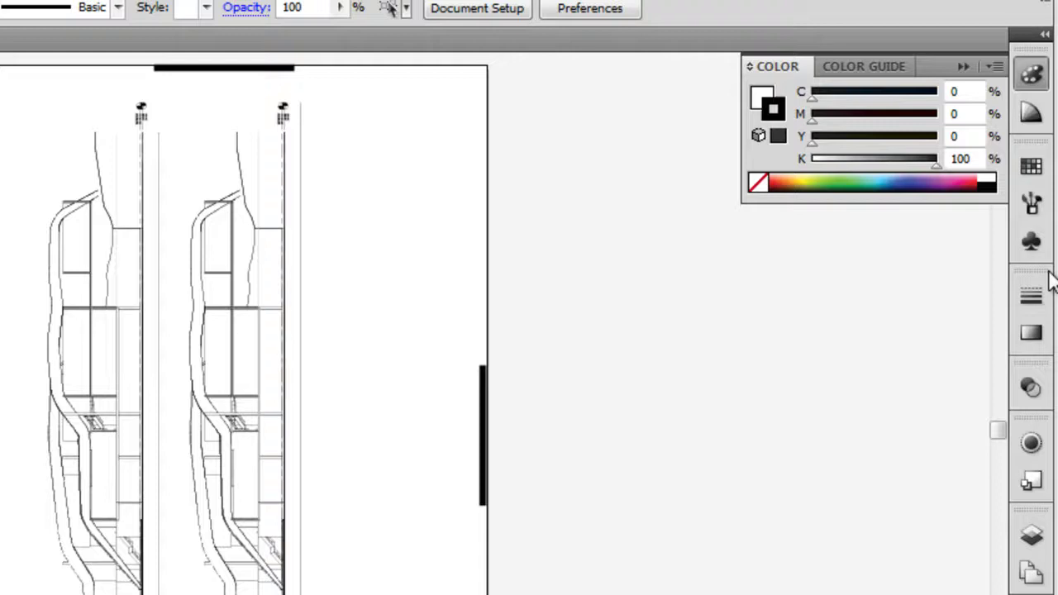
left_click(1029, 247)
left_click(1031, 300)
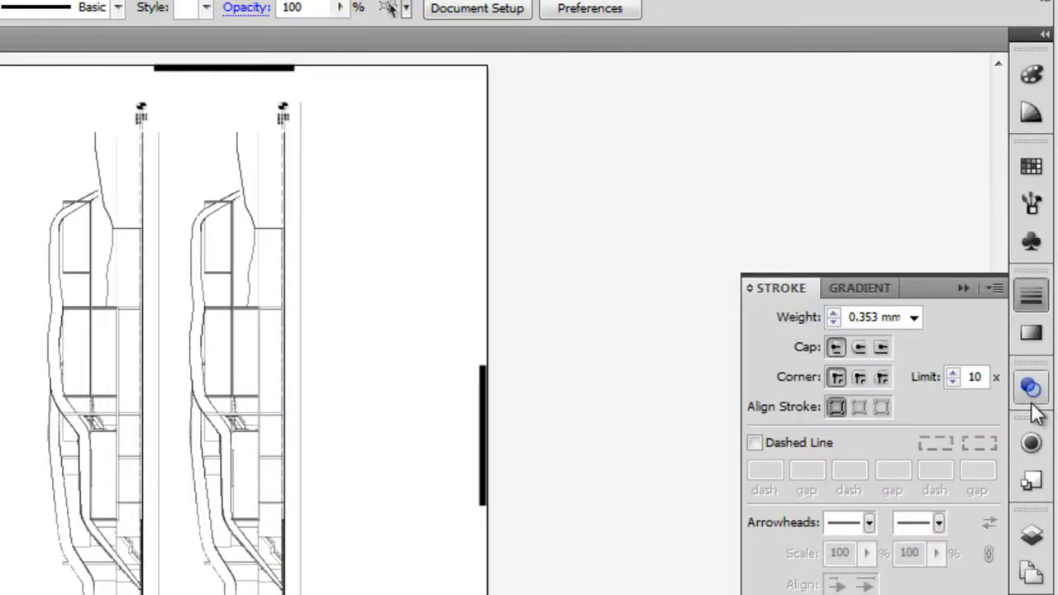
left_click(1030, 387)
left_click(1031, 294)
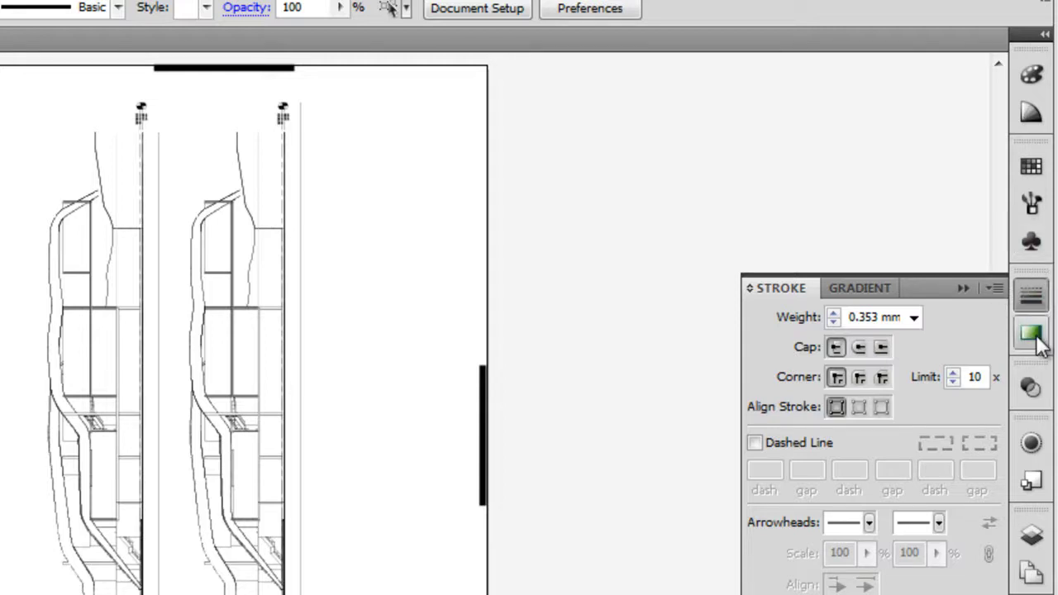
left_click(847, 287)
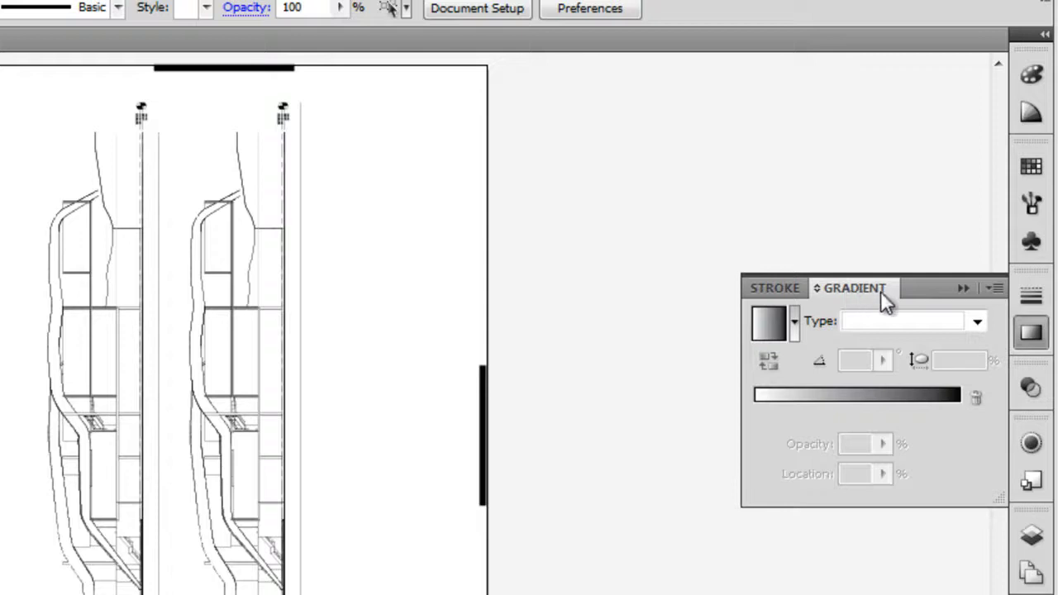
left_click(765, 288)
Tear off the Gradient tab, regroup it with Stroke, and collapse both panels to dock icons.
left_click_drag(883, 293, 496, 347)
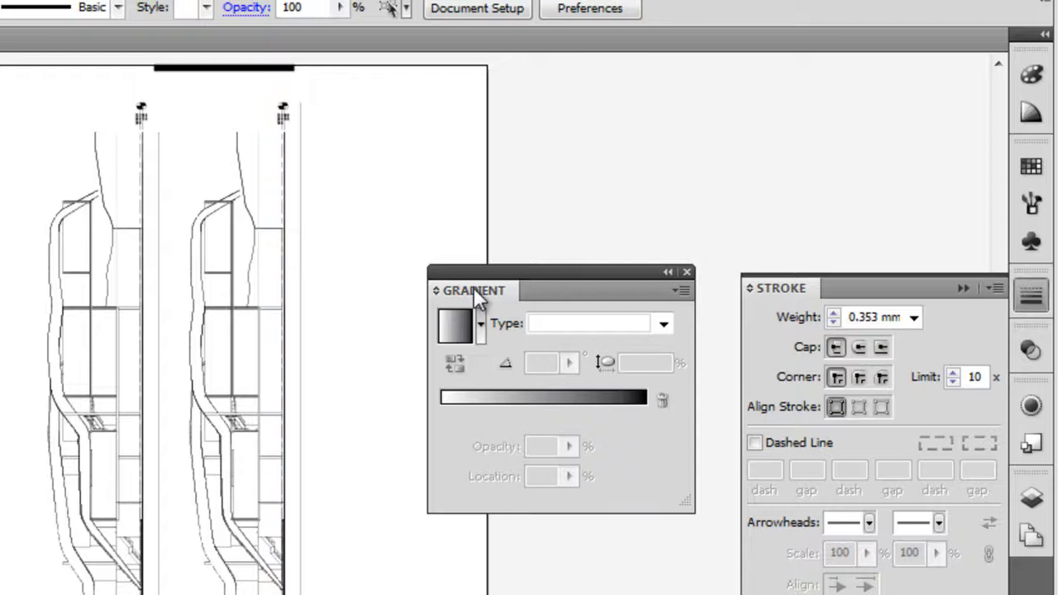
mouse_move(474, 289)
left_mouse_down()
mouse_move(745, 383)
mouse_move(879, 265)
mouse_move(845, 286)
left_mouse_up()
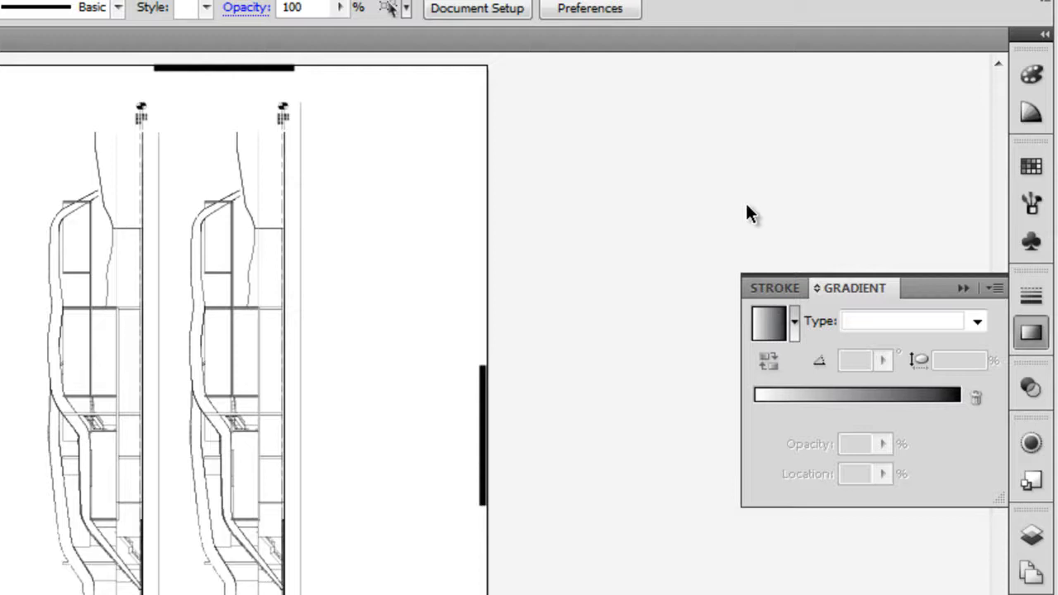
left_click(960, 285)
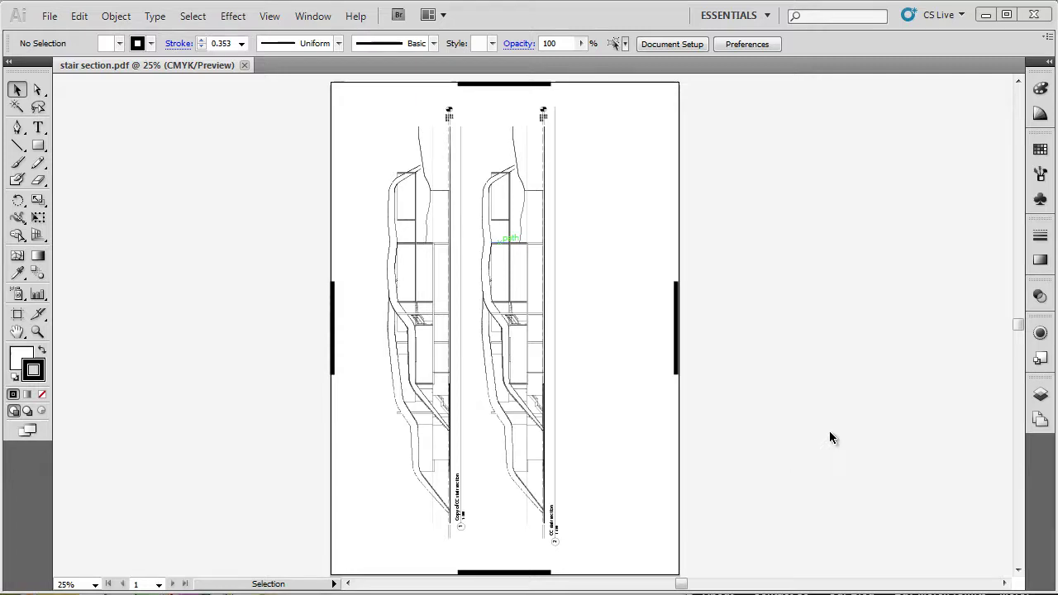
Start Save Workspace from the Window menu, cancel it, and bring up the workspace switcher list.
left_click(313, 15)
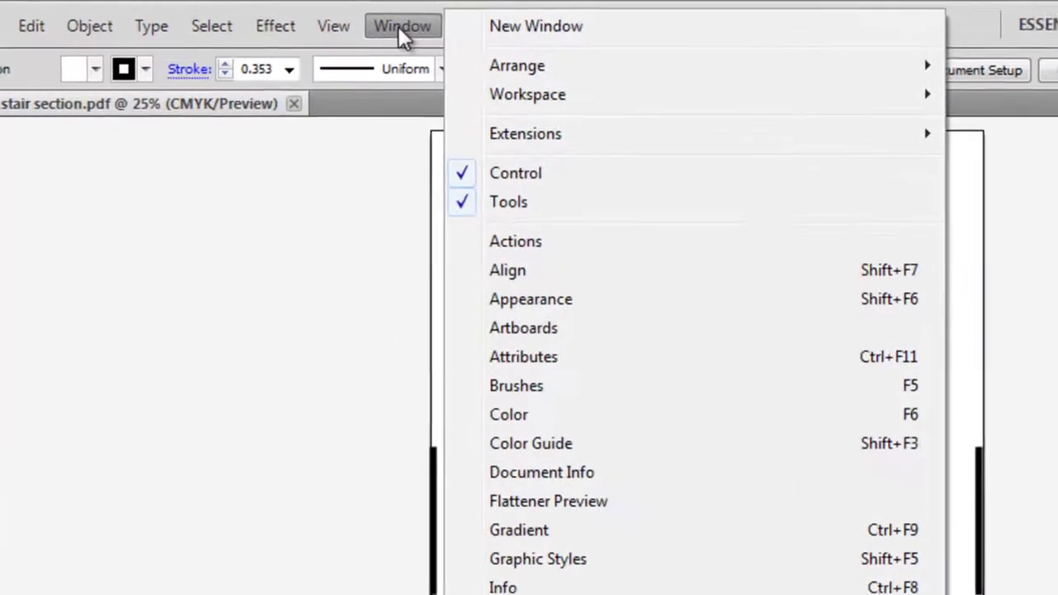
mouse_move(486, 99)
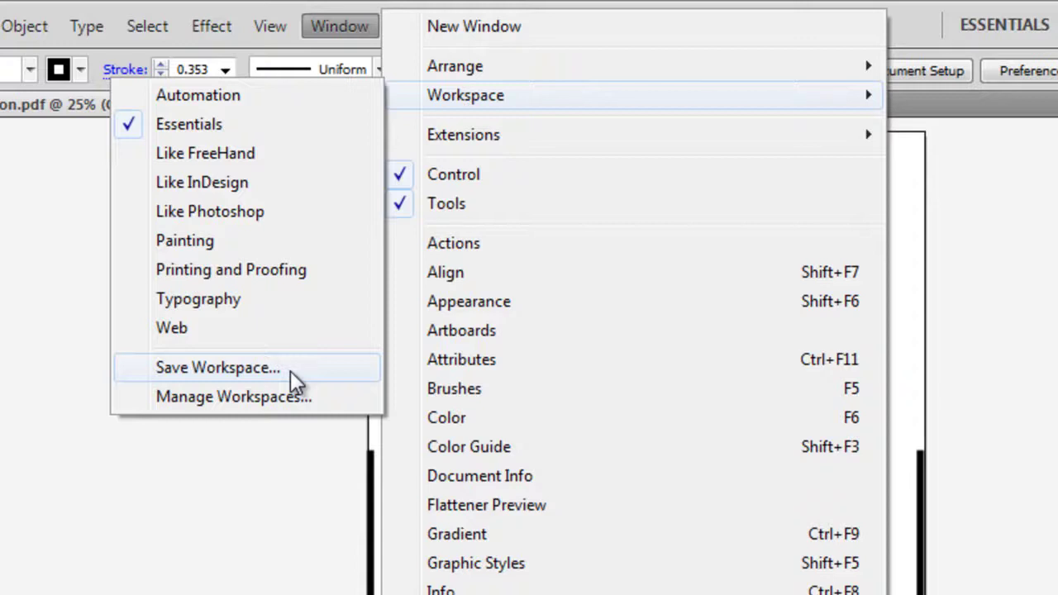
left_click(288, 369)
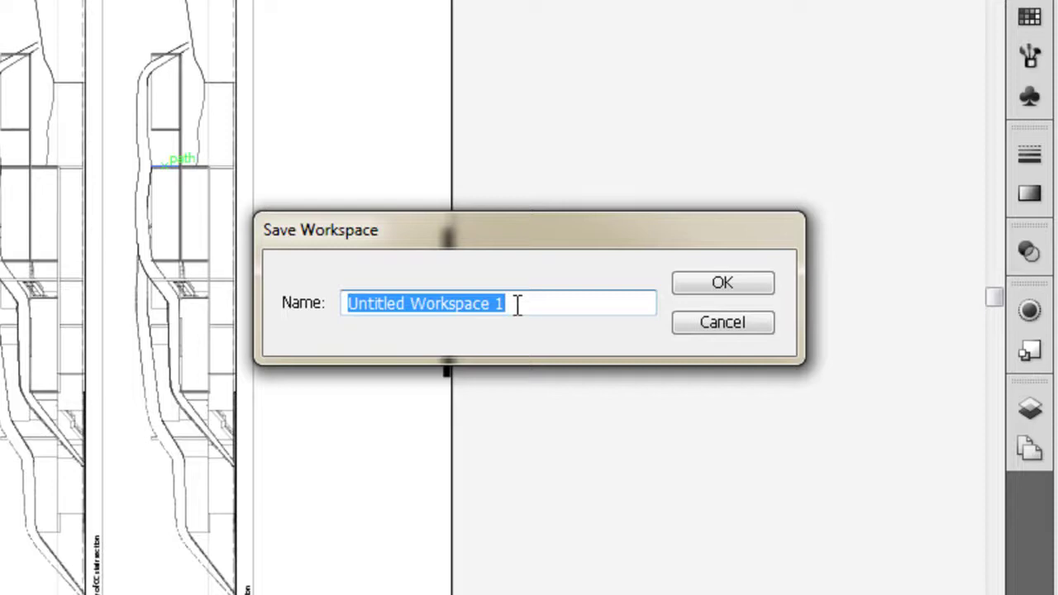
left_click(690, 325)
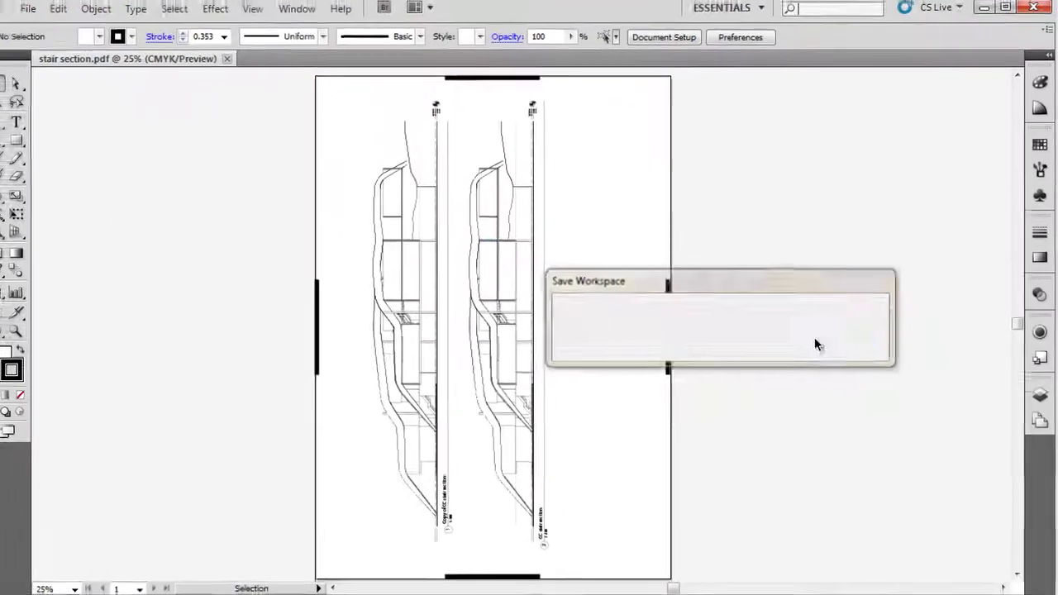
left_click(750, 17)
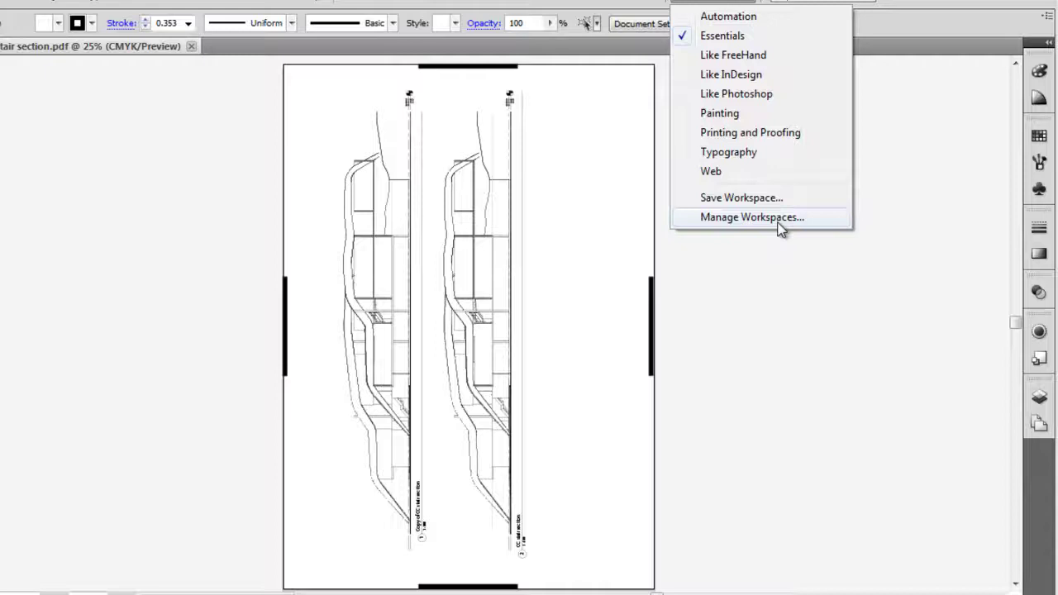
Create a new workspace named 'current jack' in Manage Workspaces and verify it in the workspace list.
left_click(781, 217)
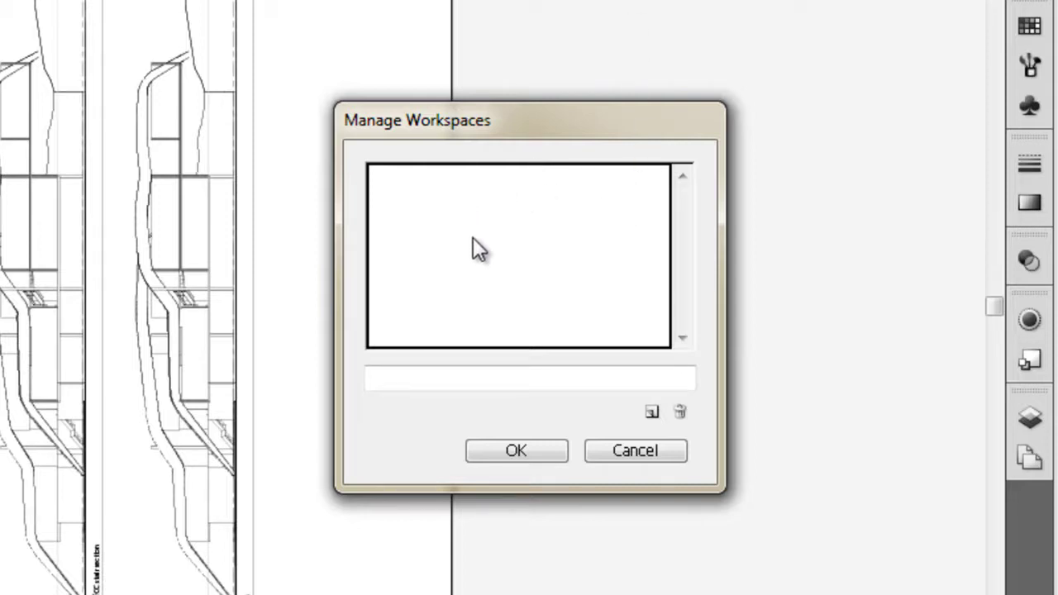
left_click(652, 412)
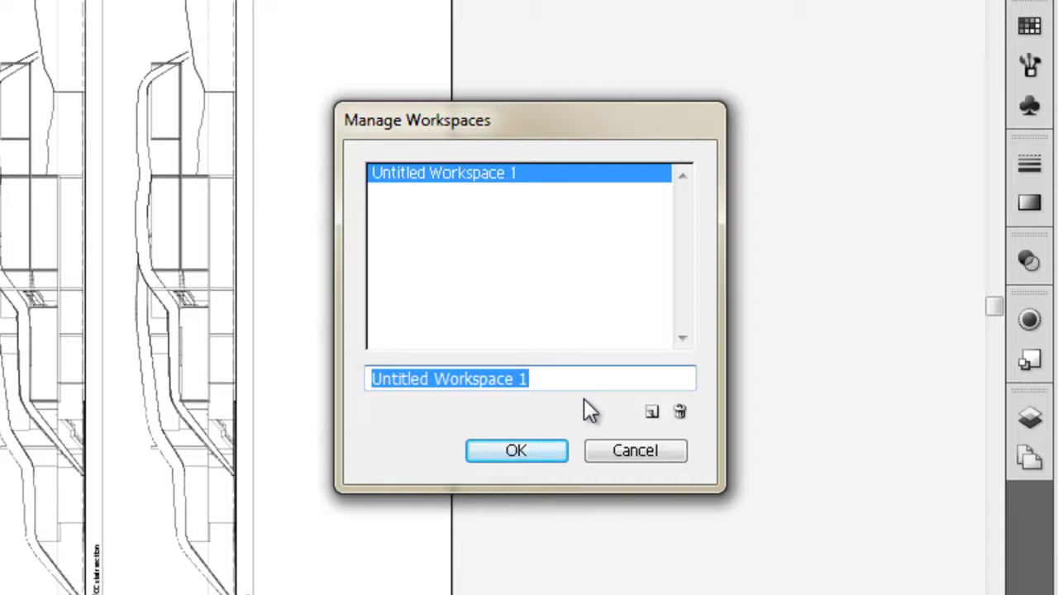
type("c")
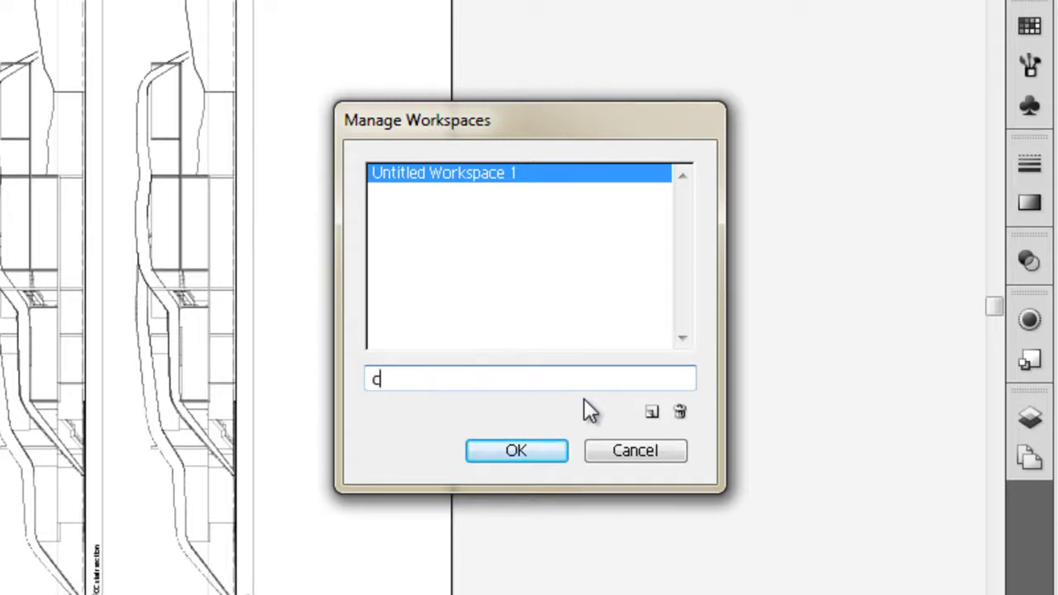
type("urrent jack")
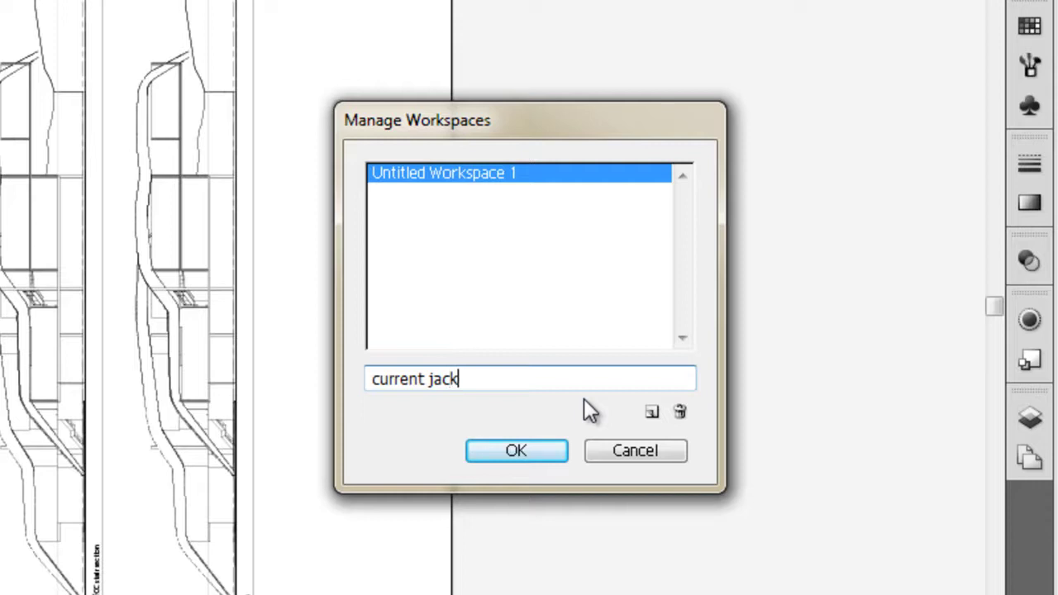
left_click(516, 450)
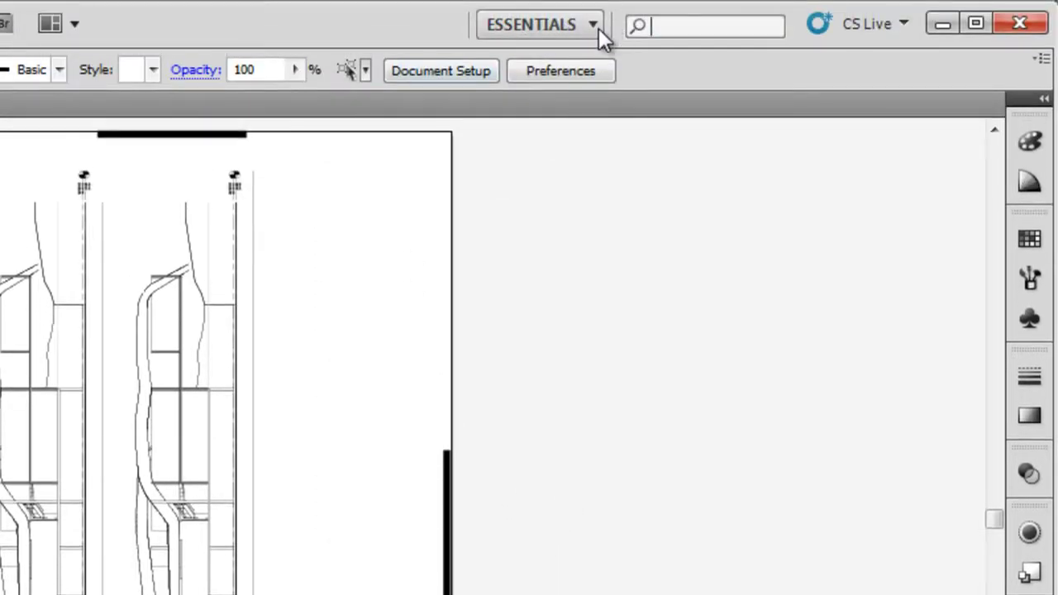
left_click(598, 28)
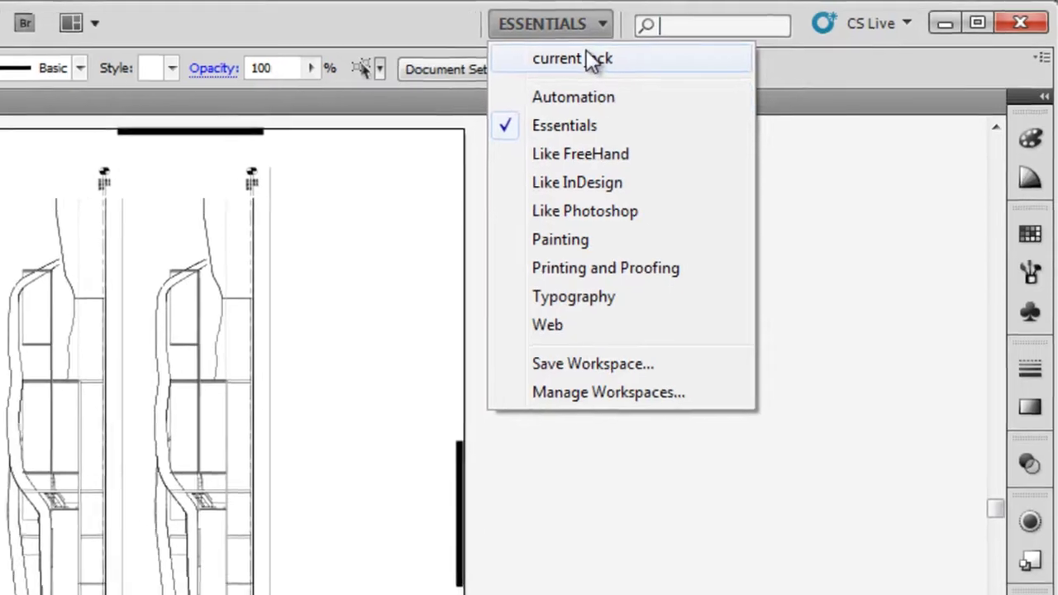